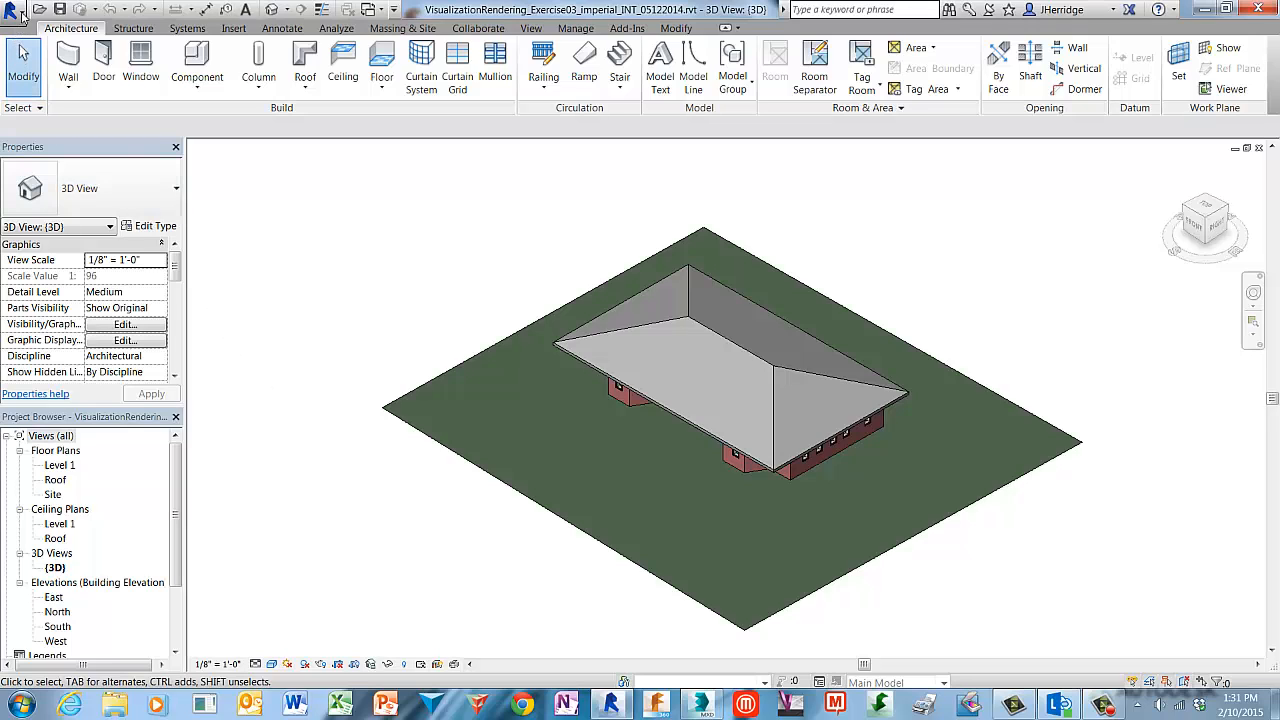
# - Set up a DWG export of the current 3D view using the in-session export setup
pyautogui.click(12, 10)
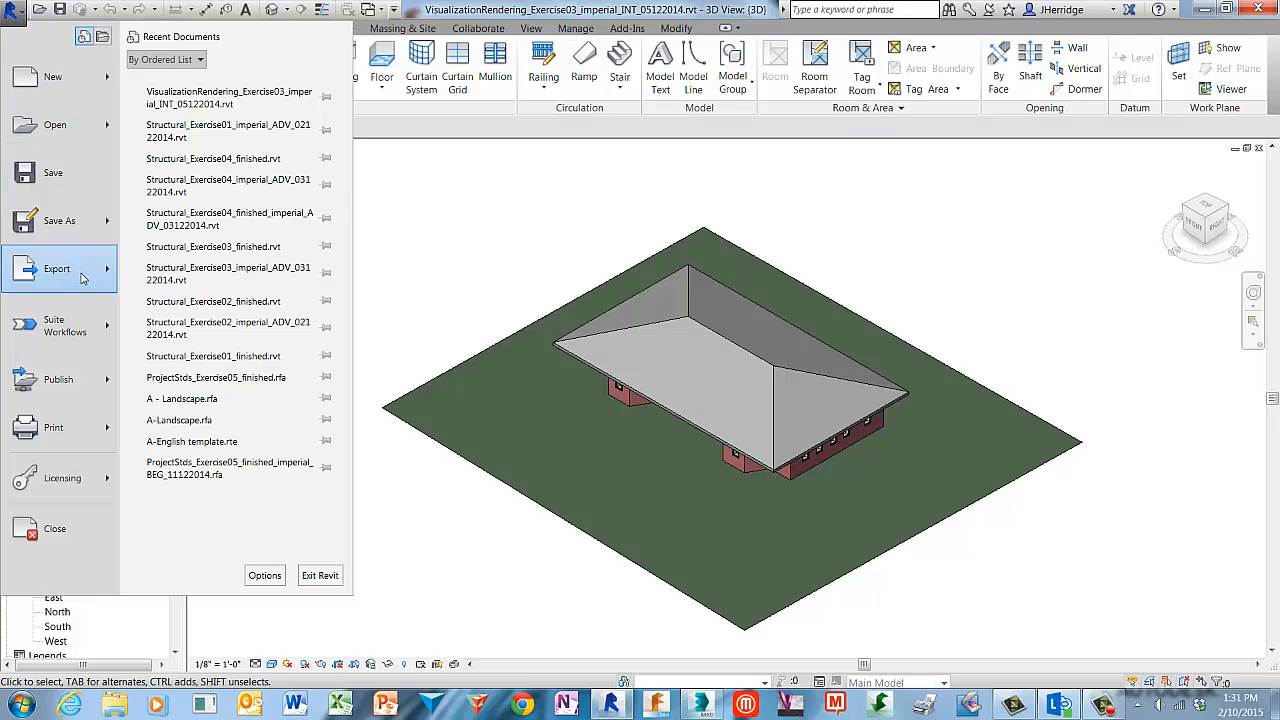
pyautogui.moveTo(83, 278)
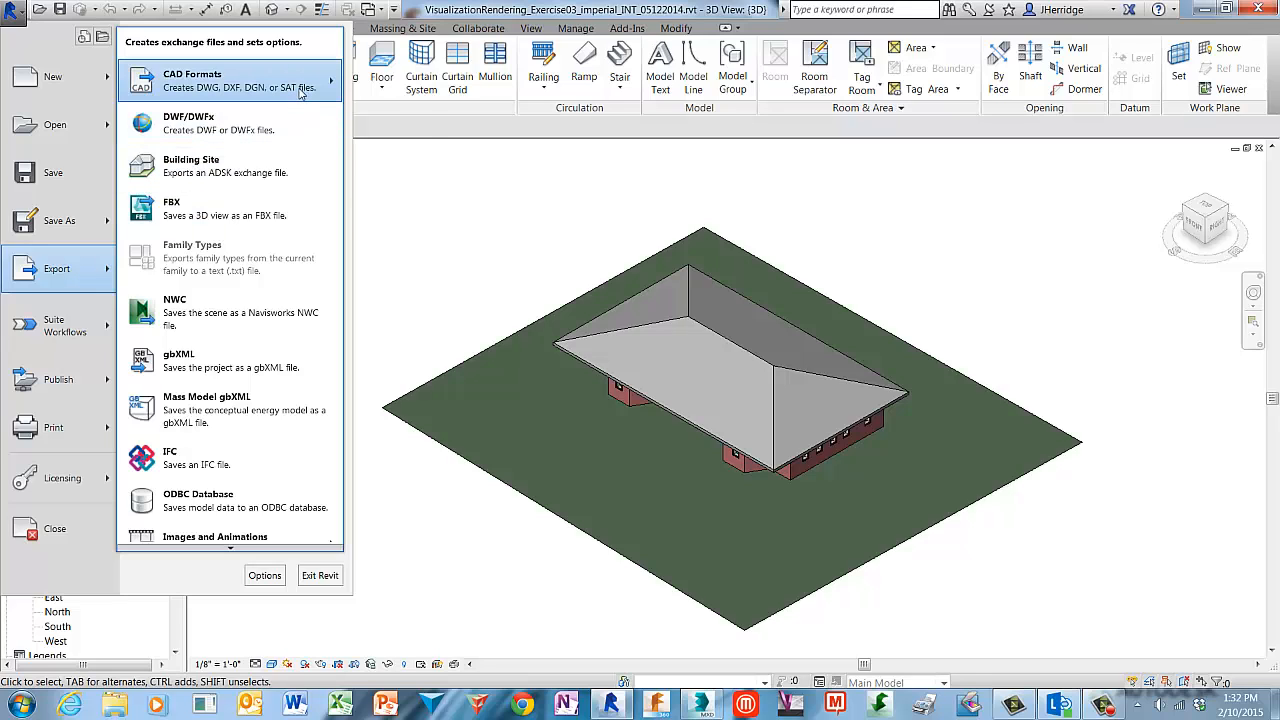
pyautogui.moveTo(301, 92)
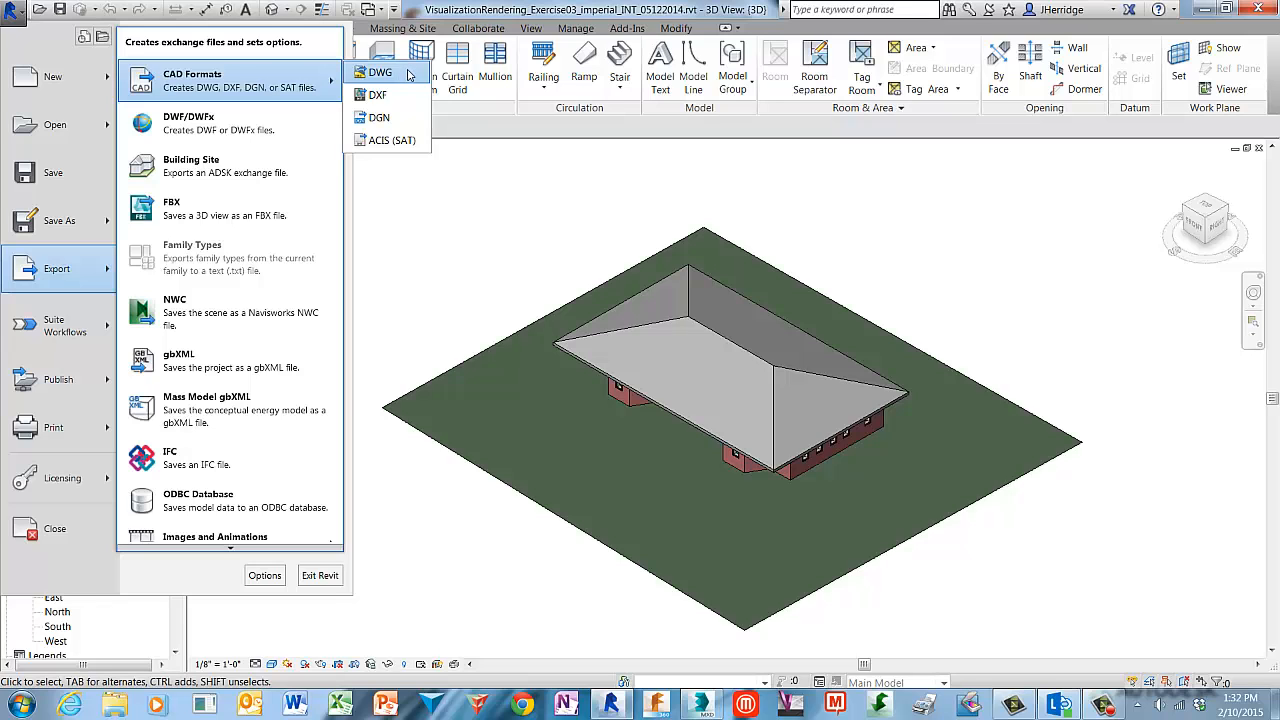
pyautogui.click(380, 73)
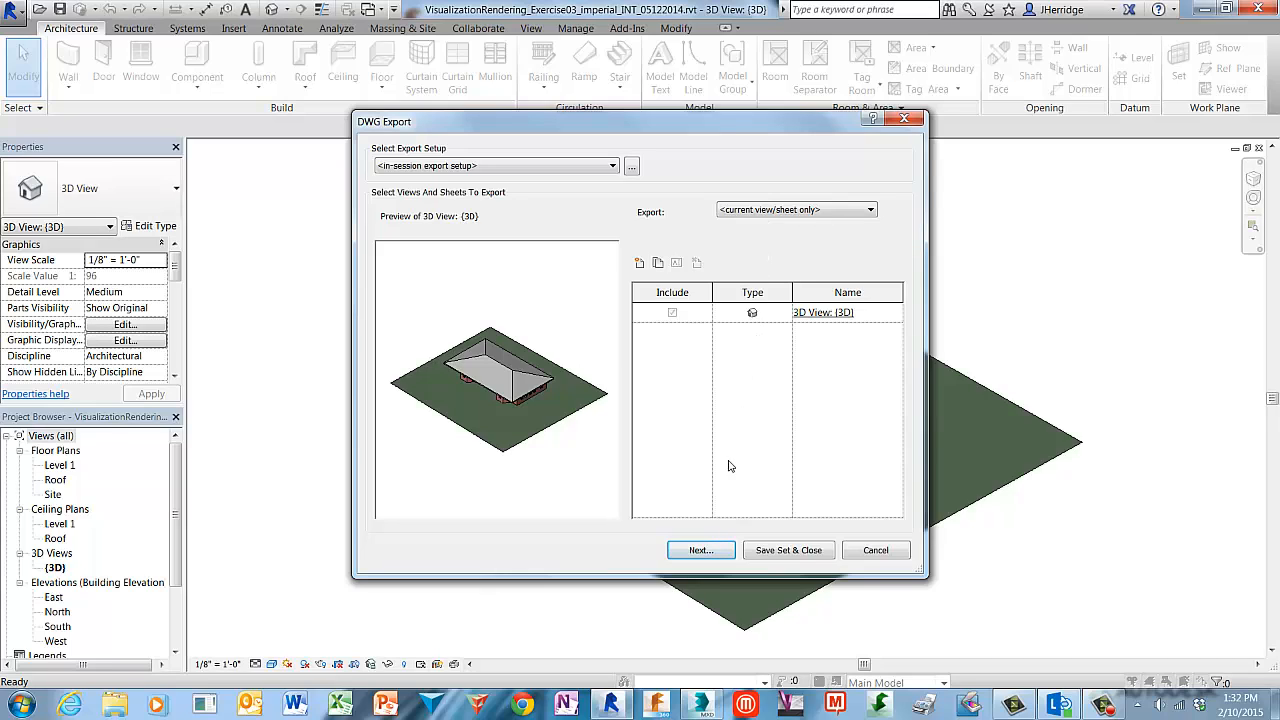
pyautogui.click(724, 554)
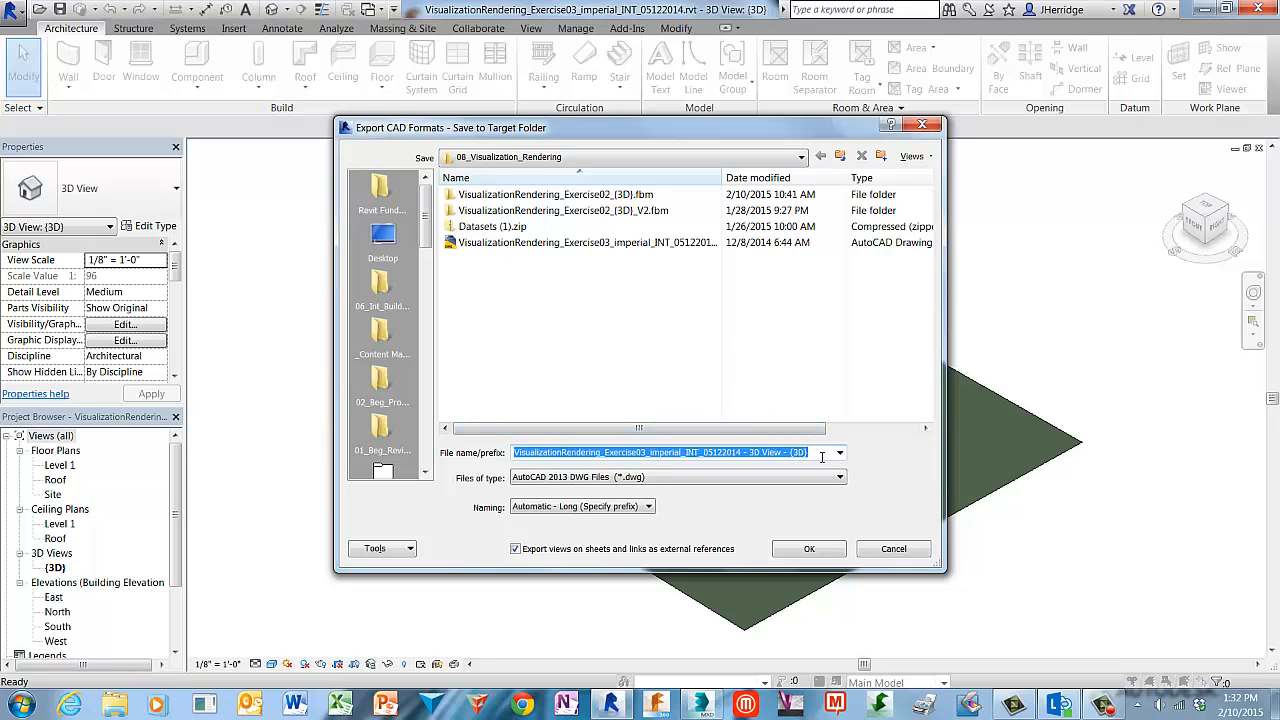
# - Name the exported drawing VisualizationRendering_Exercise03 and save it as an AutoCAD 2013 DWG file in the 08_Visualization_Rendering folder
pyautogui.moveTo(822, 456); pyautogui.dragTo(652, 457)
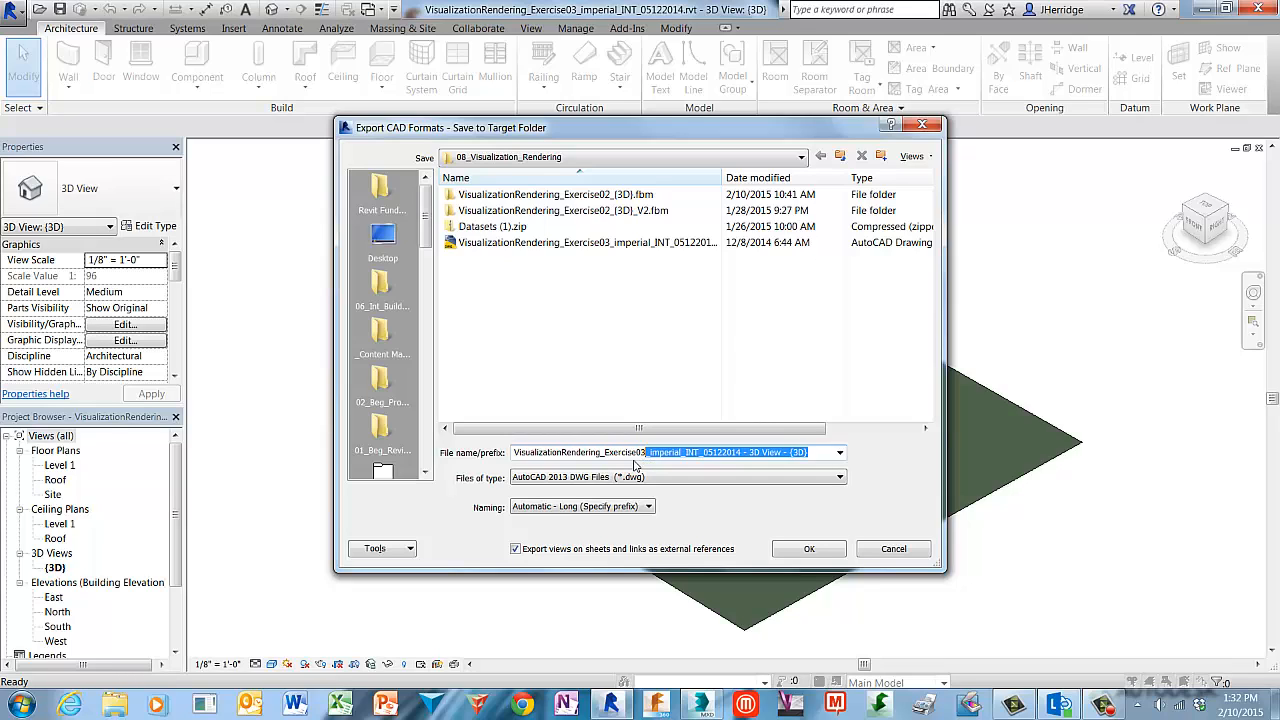
pyautogui.press('Delete')
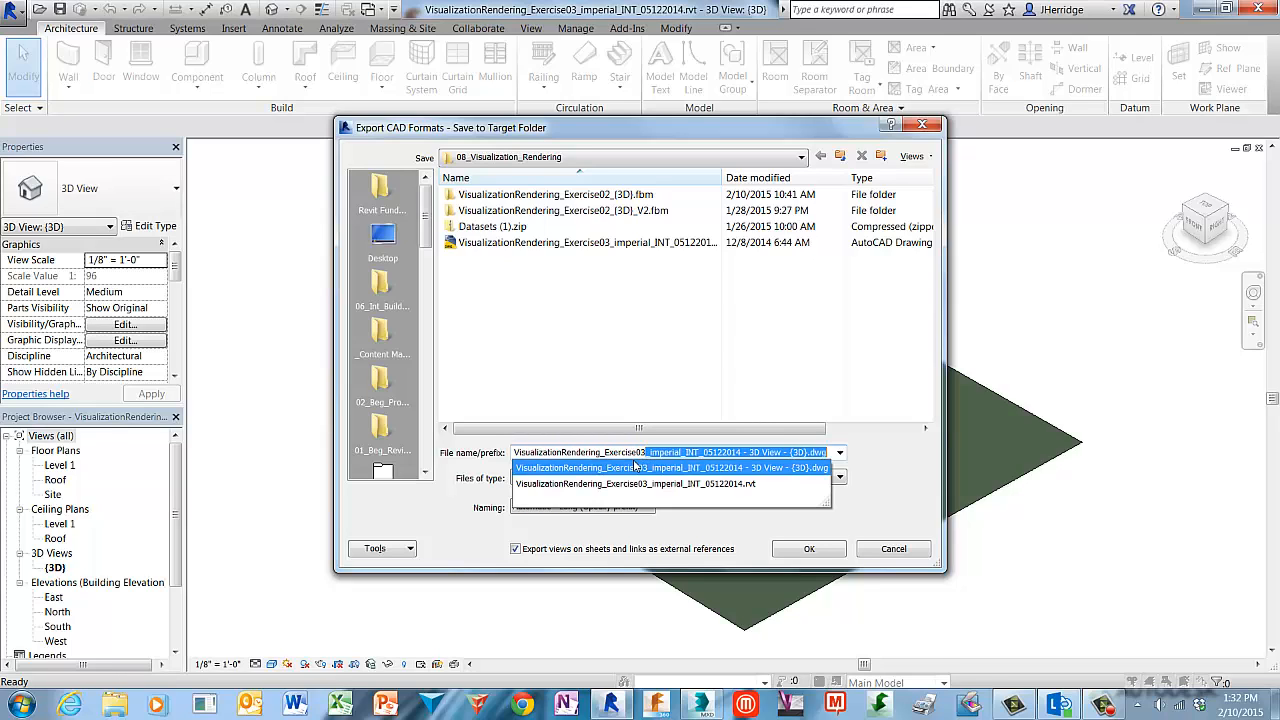
pyautogui.press('Delete')
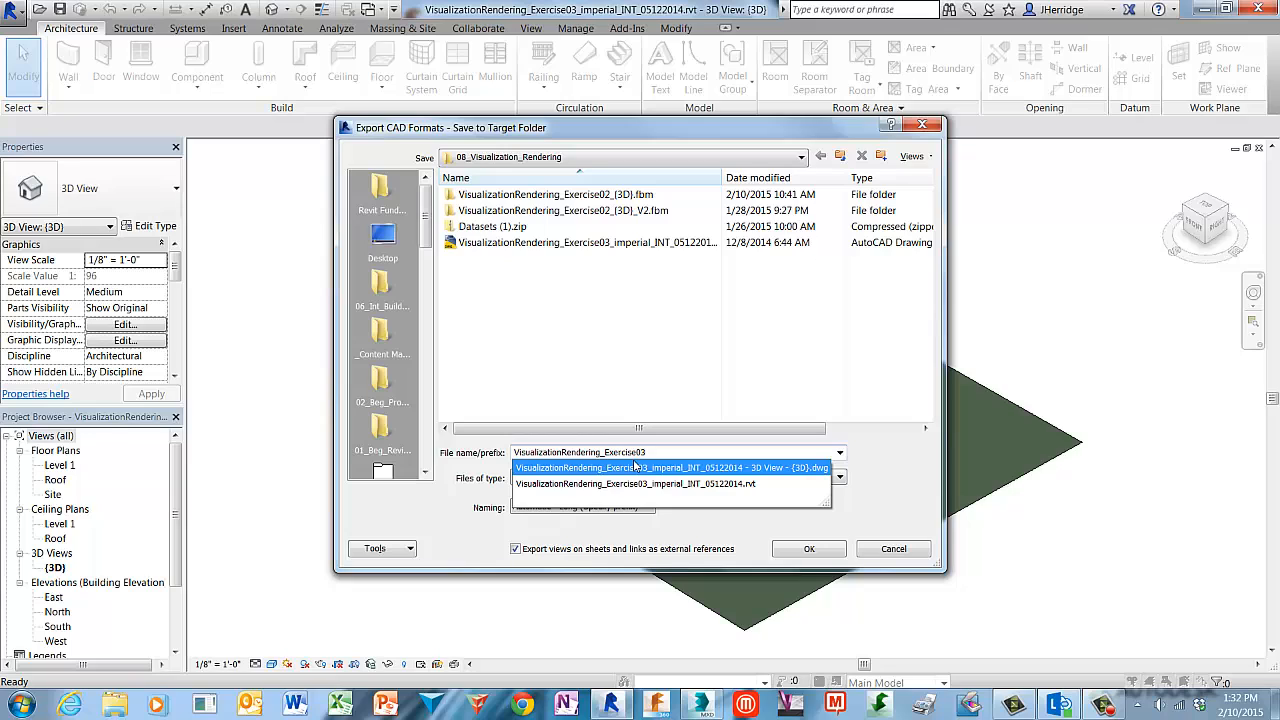
pyautogui.click(895, 478)
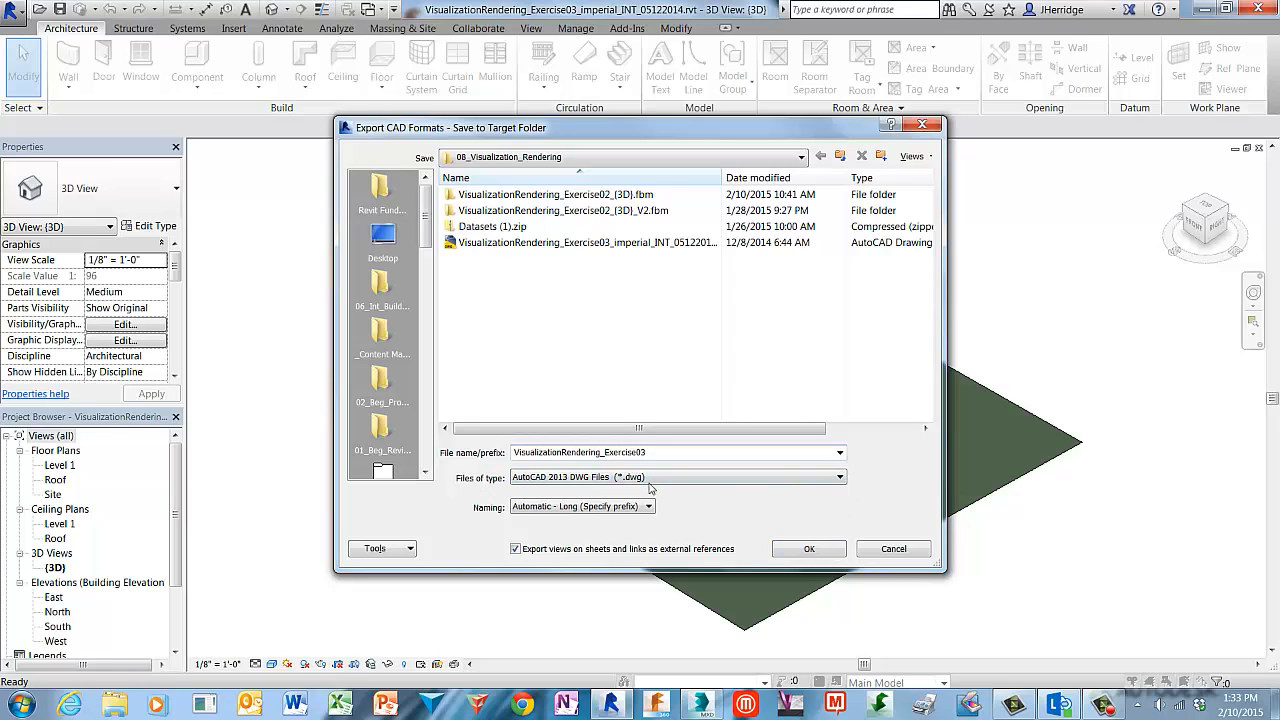
pyautogui.click(809, 549)
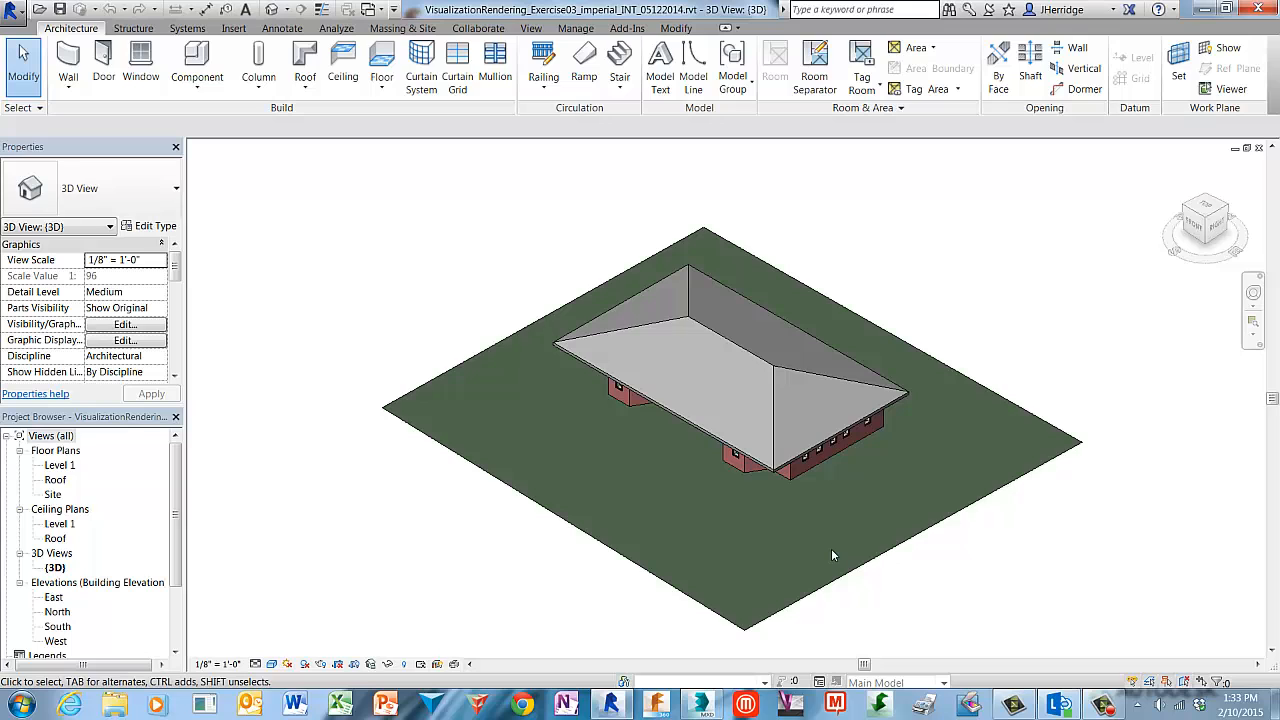
# - Switch to 3ds Max Design and choose VisualizationRendering_Exercise03.dwg as the AutoCAD file to link
pyautogui.click(705, 708)
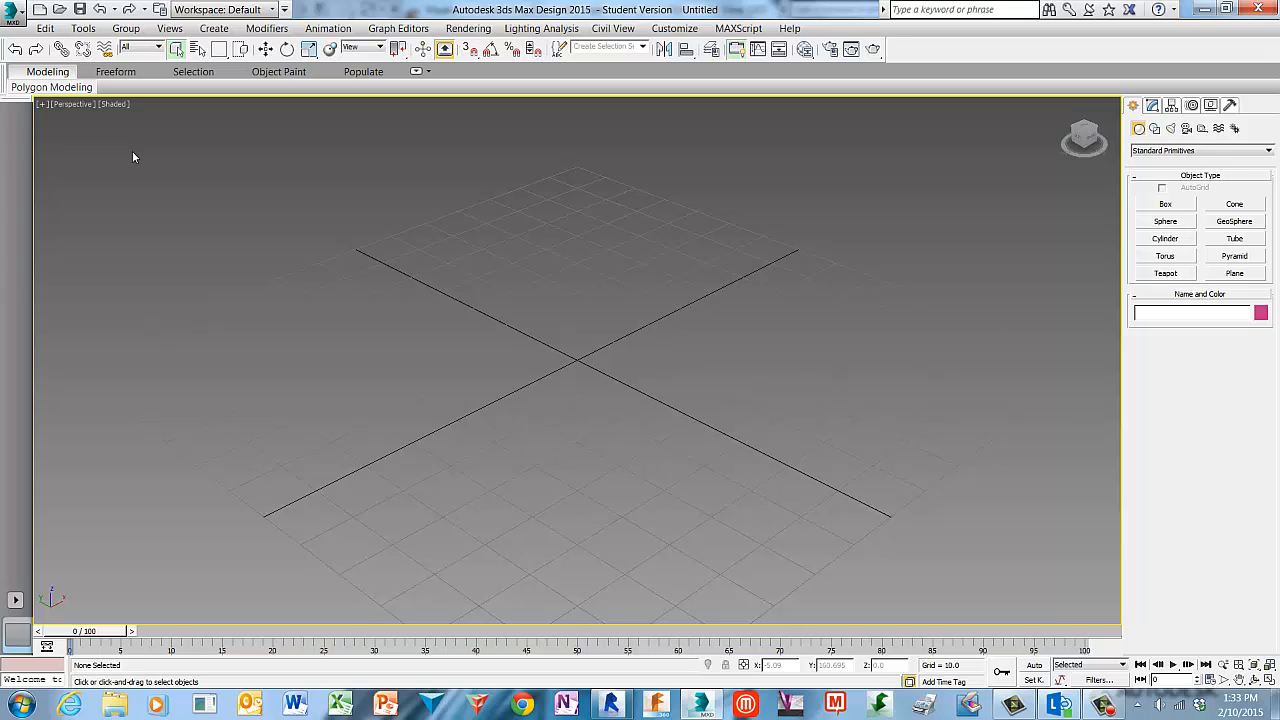
pyautogui.click(16, 12)
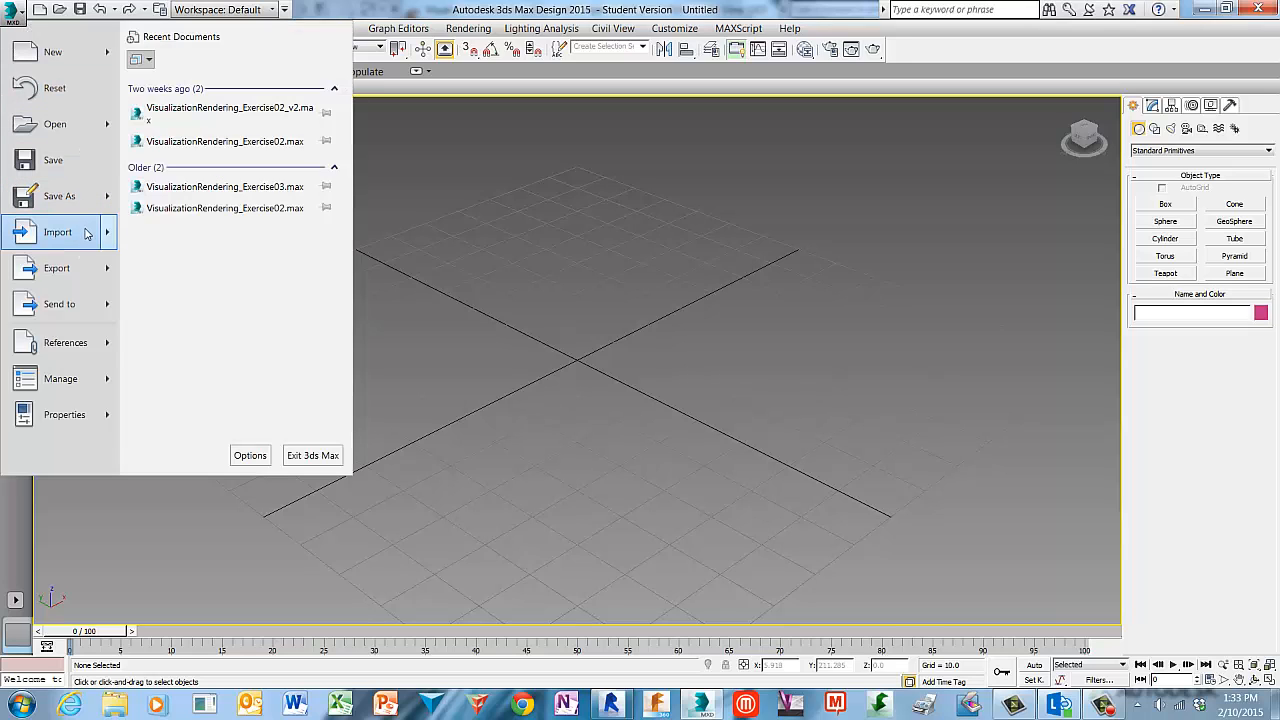
pyautogui.moveTo(87, 233)
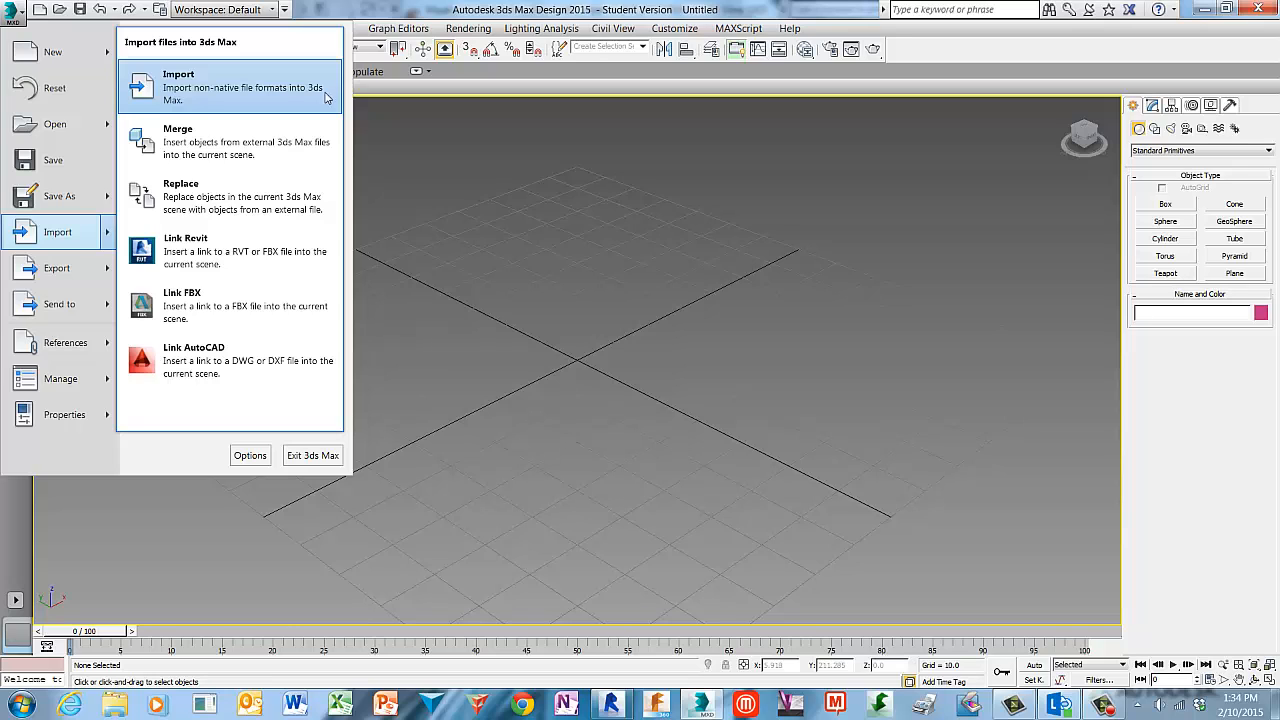
pyautogui.click(312, 375)
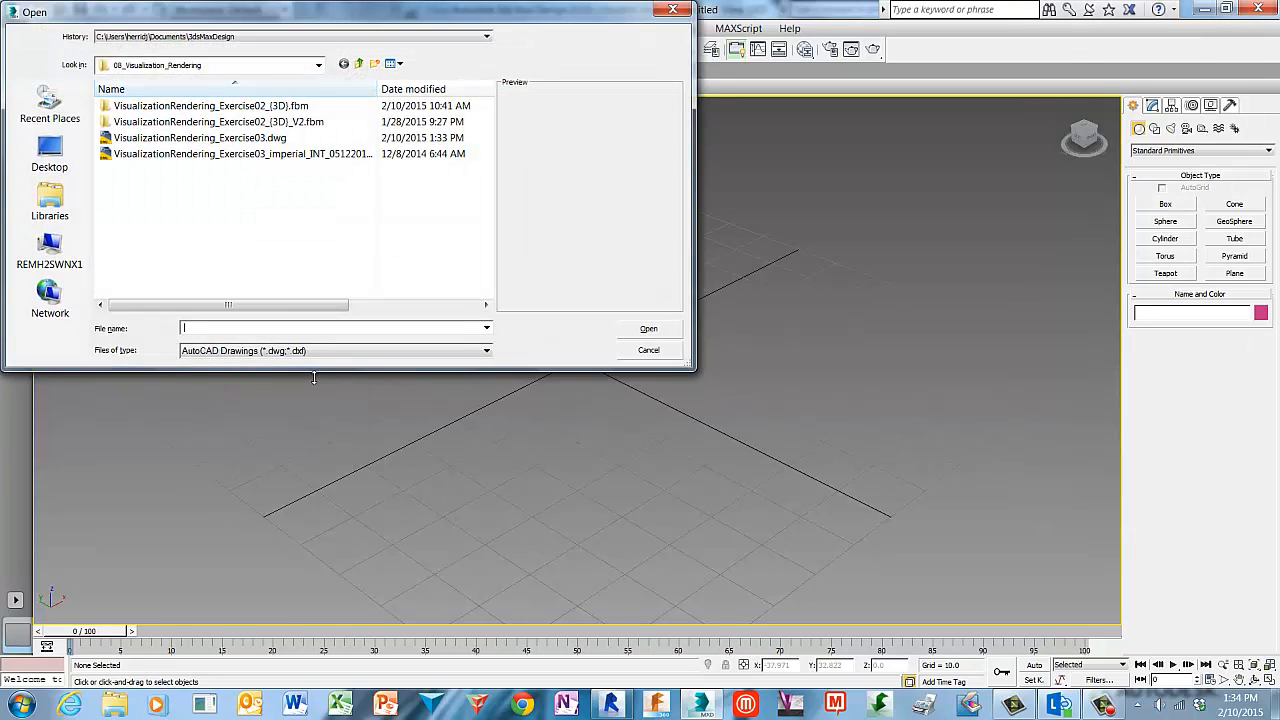
pyautogui.click(196, 140)
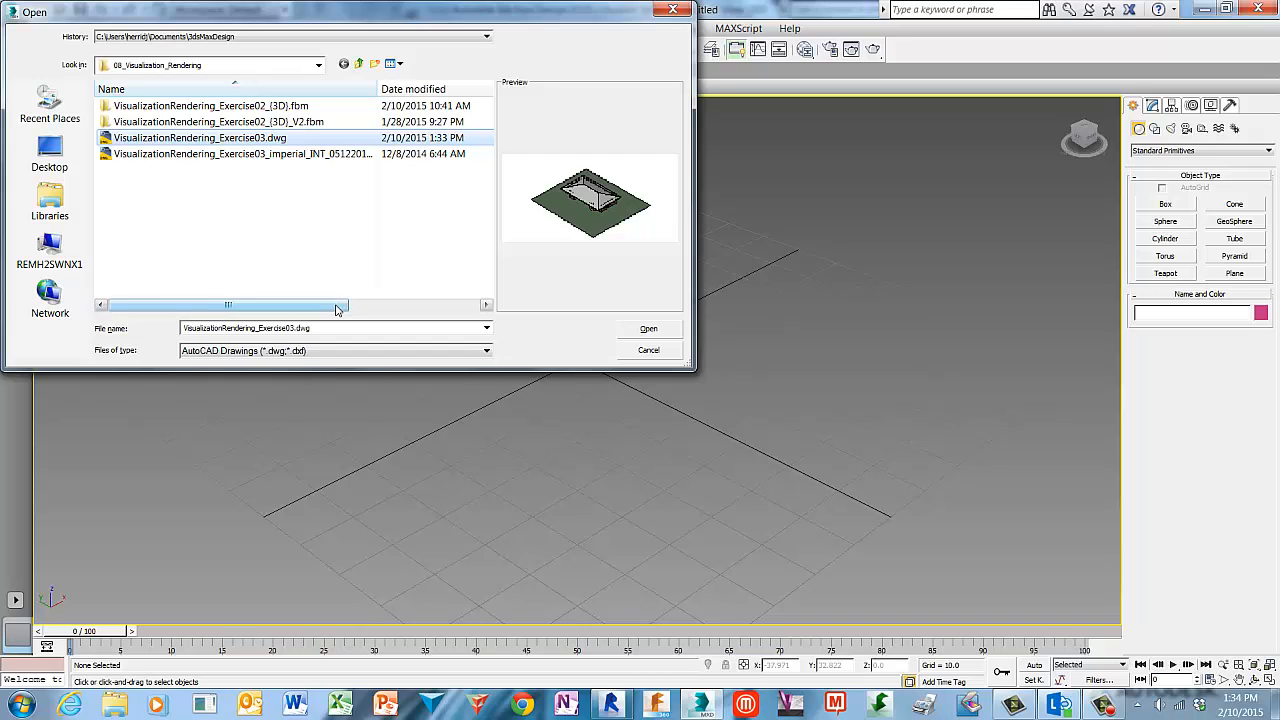
pyautogui.click(673, 335)
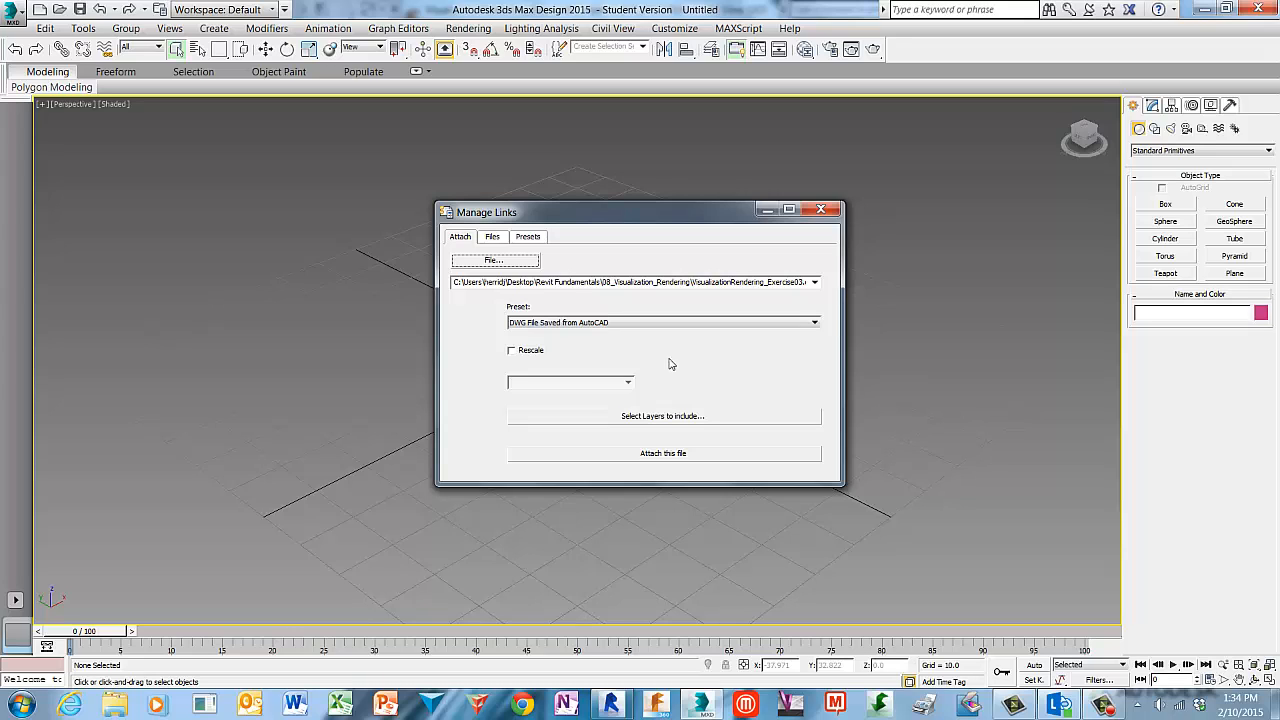
# - Attach the chosen drawing to the scene with the DWG File Saved from AutoCAD preset and examine the building's front
pyautogui.click(703, 454)
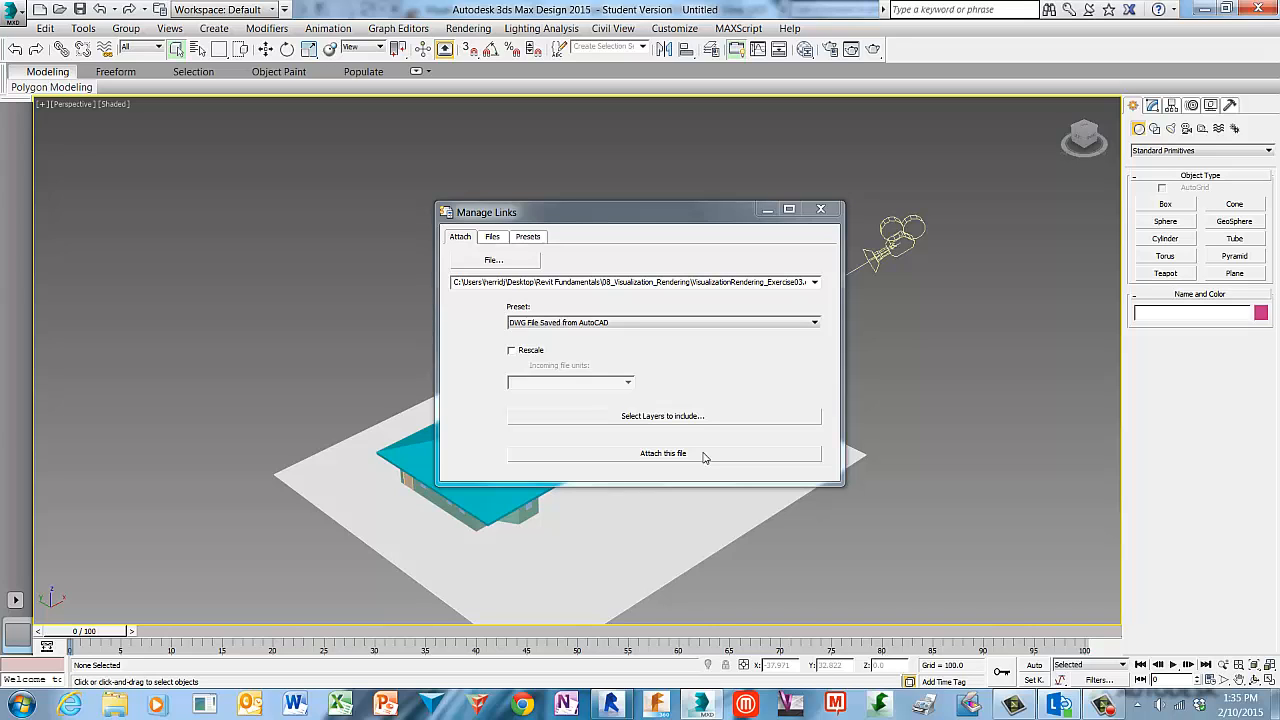
pyautogui.click(822, 210)
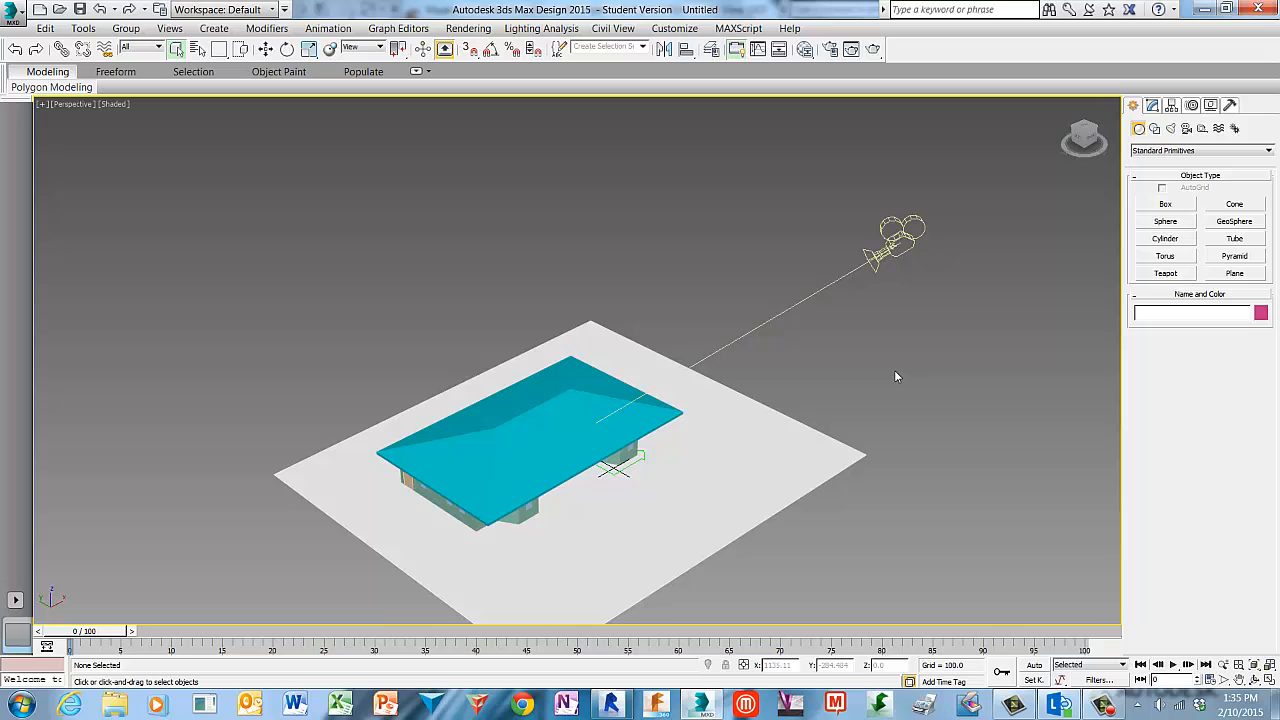
pyautogui.keyDown('alt'); pyautogui.moveTo(896, 376); pyautogui.dragTo(791, 342, button='middle'); pyautogui.keyUp('alt')
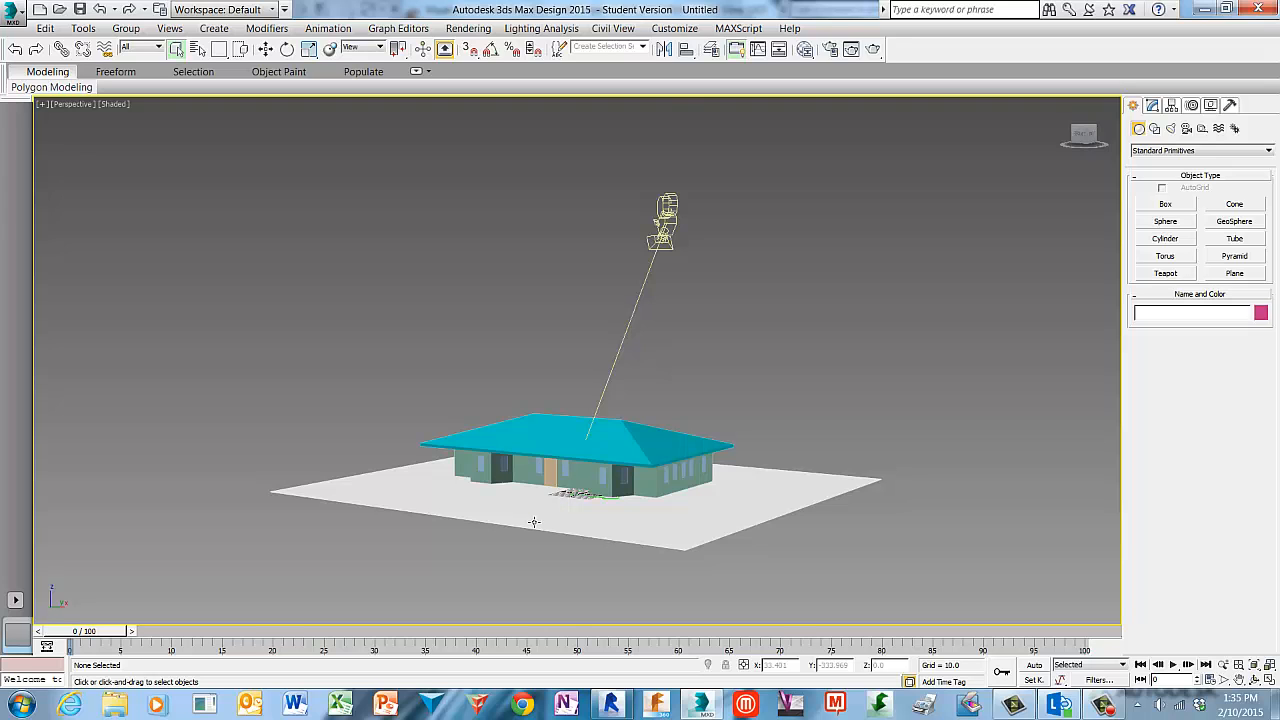
pyautogui.scroll(10, 525, 518)
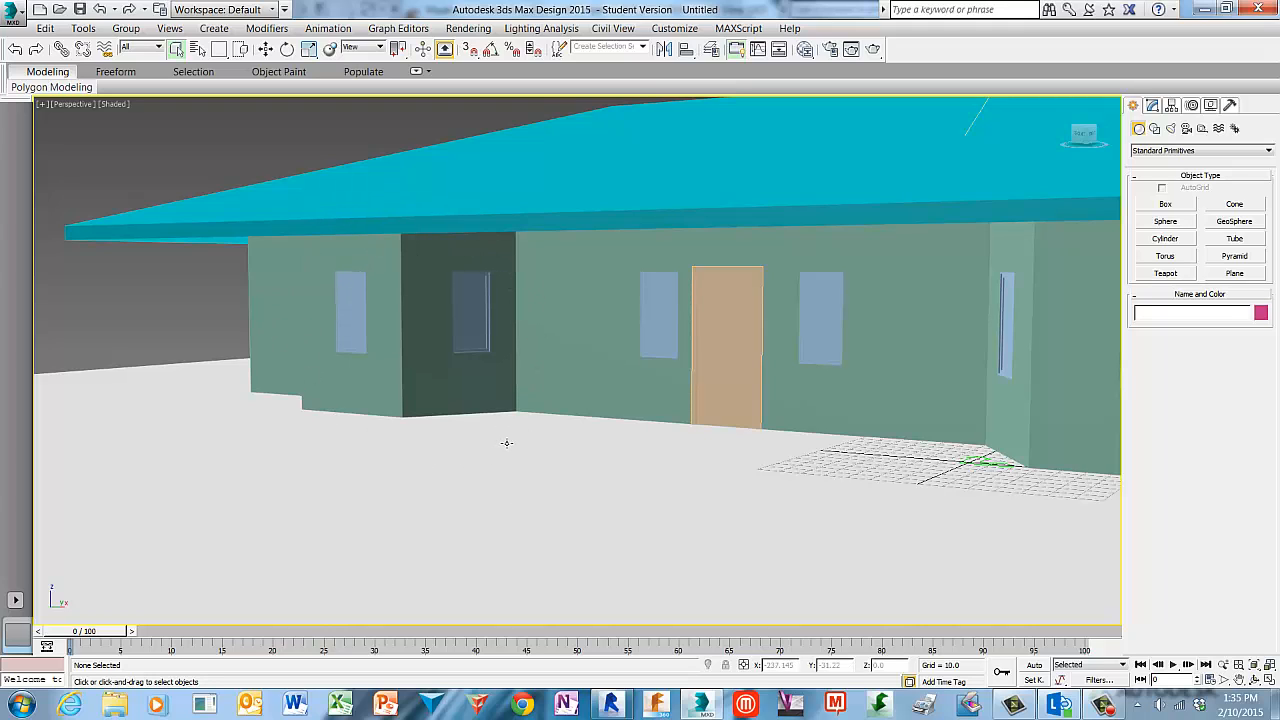
pyautogui.scroll(-10, 506, 443)
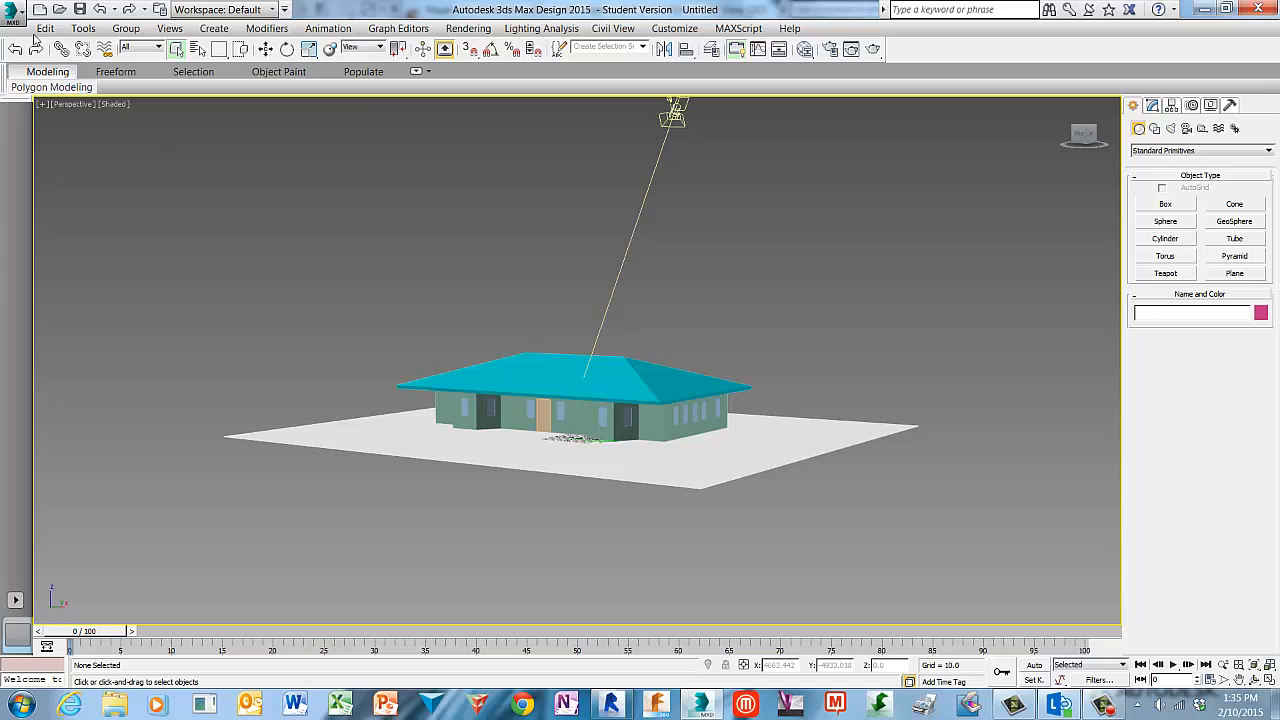
# - Start saving the scene and browse to the 08_Visualization_Rendering folder inside Revit Fundamentals on the desktop
pyautogui.click(14, 12)
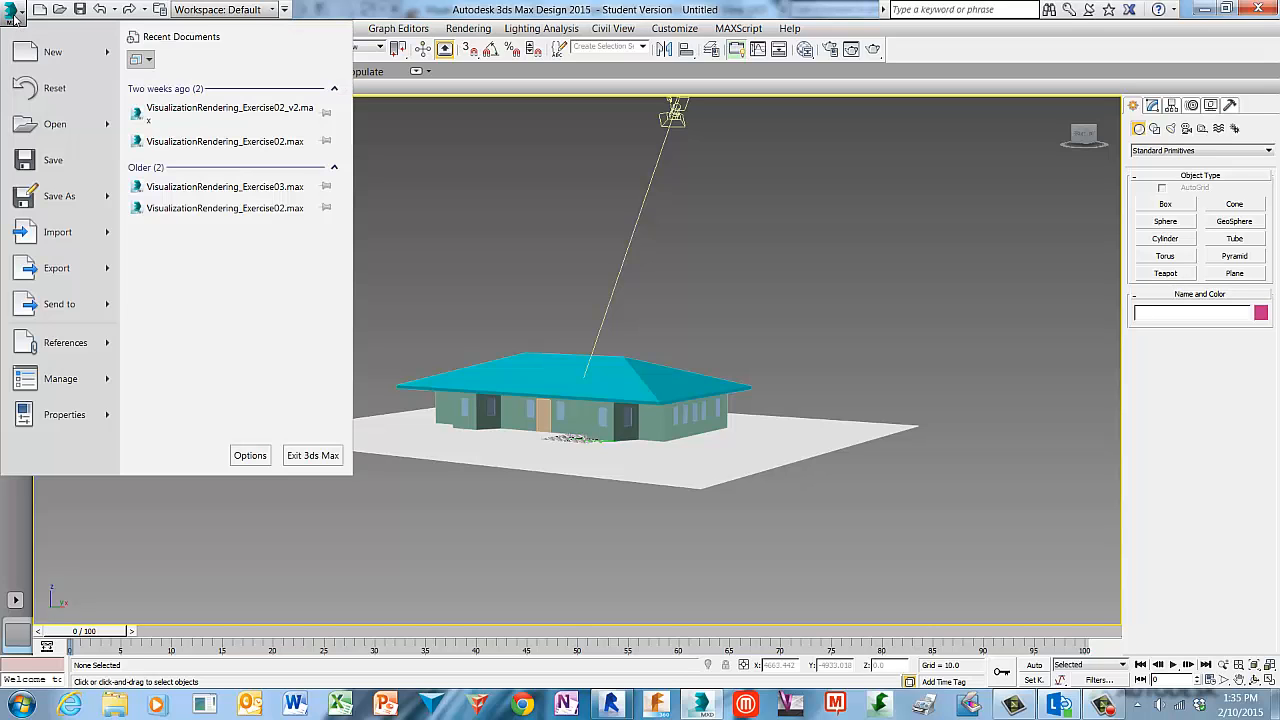
pyautogui.click(53, 160)
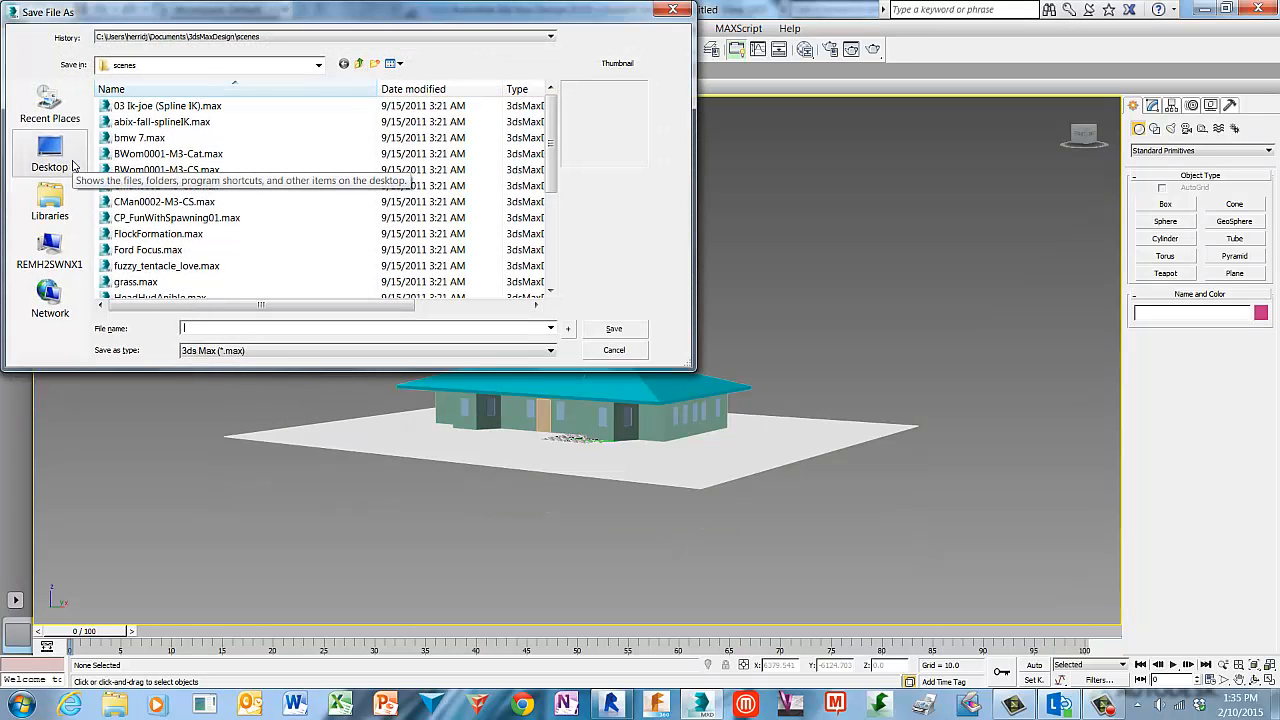
pyautogui.click(60, 160)
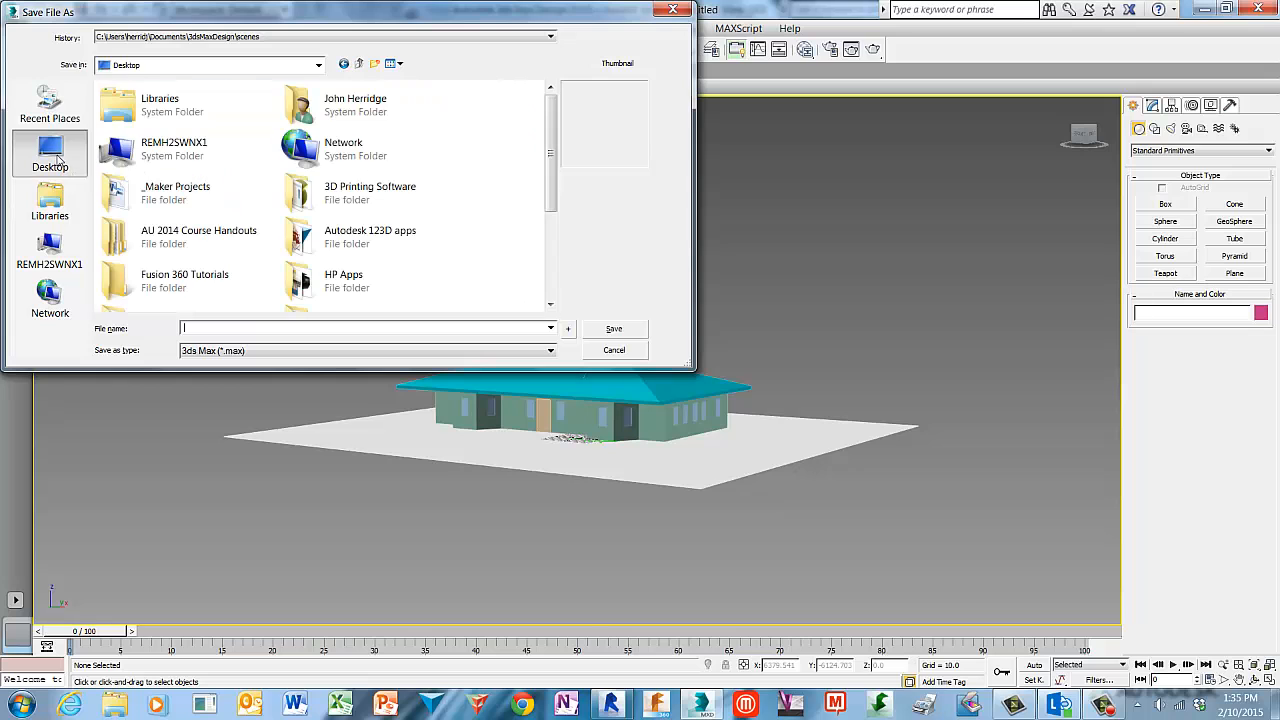
pyautogui.moveTo(551, 135); pyautogui.dragTo(549, 226)
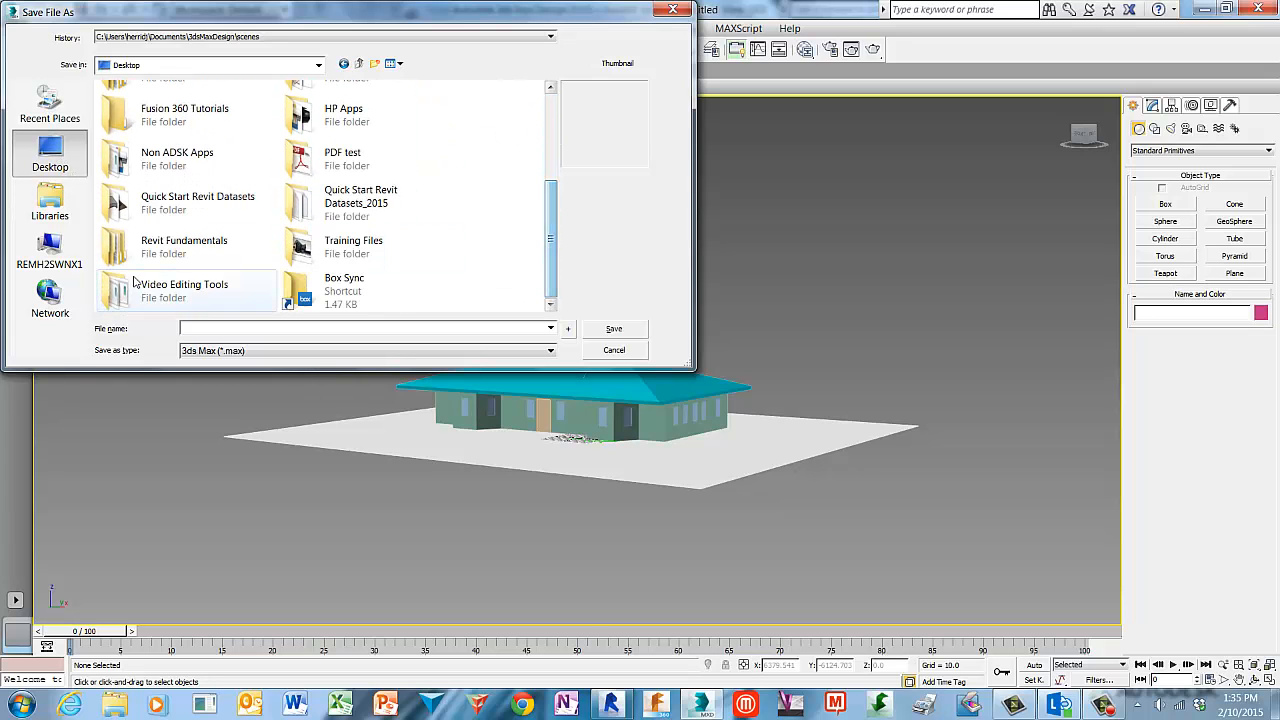
pyautogui.doubleClick(112, 257)
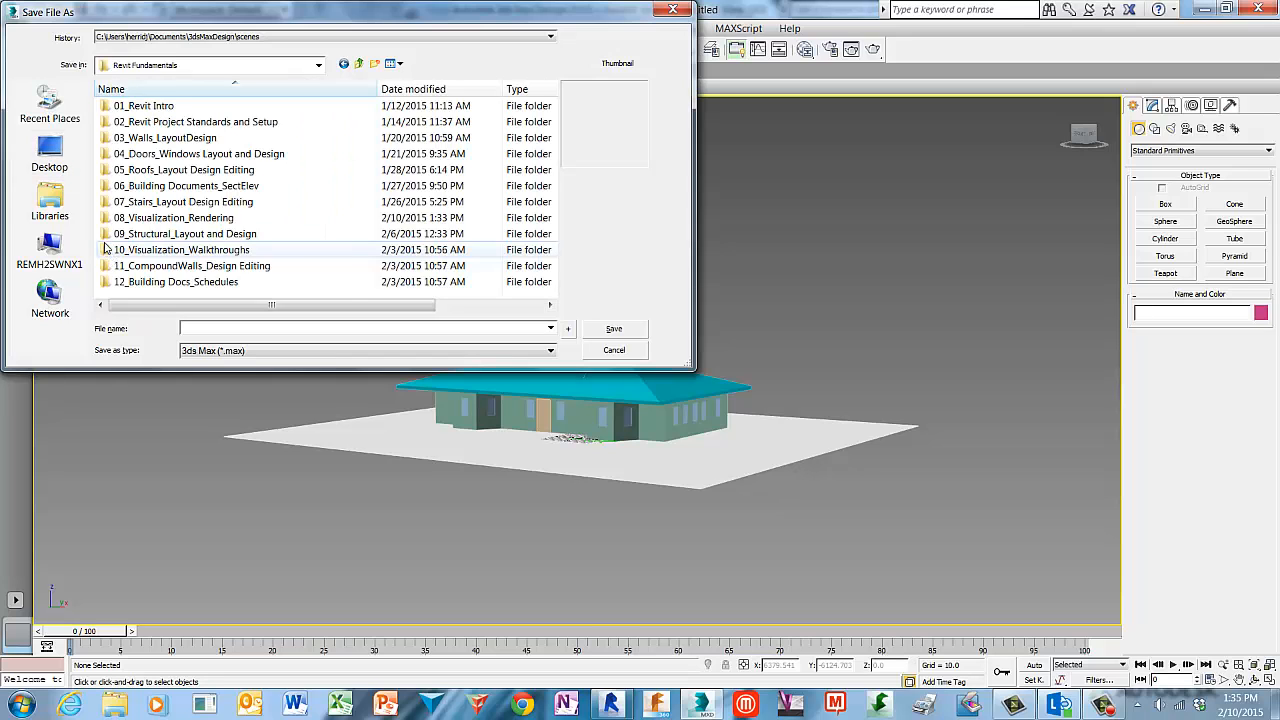
pyautogui.click(102, 220)
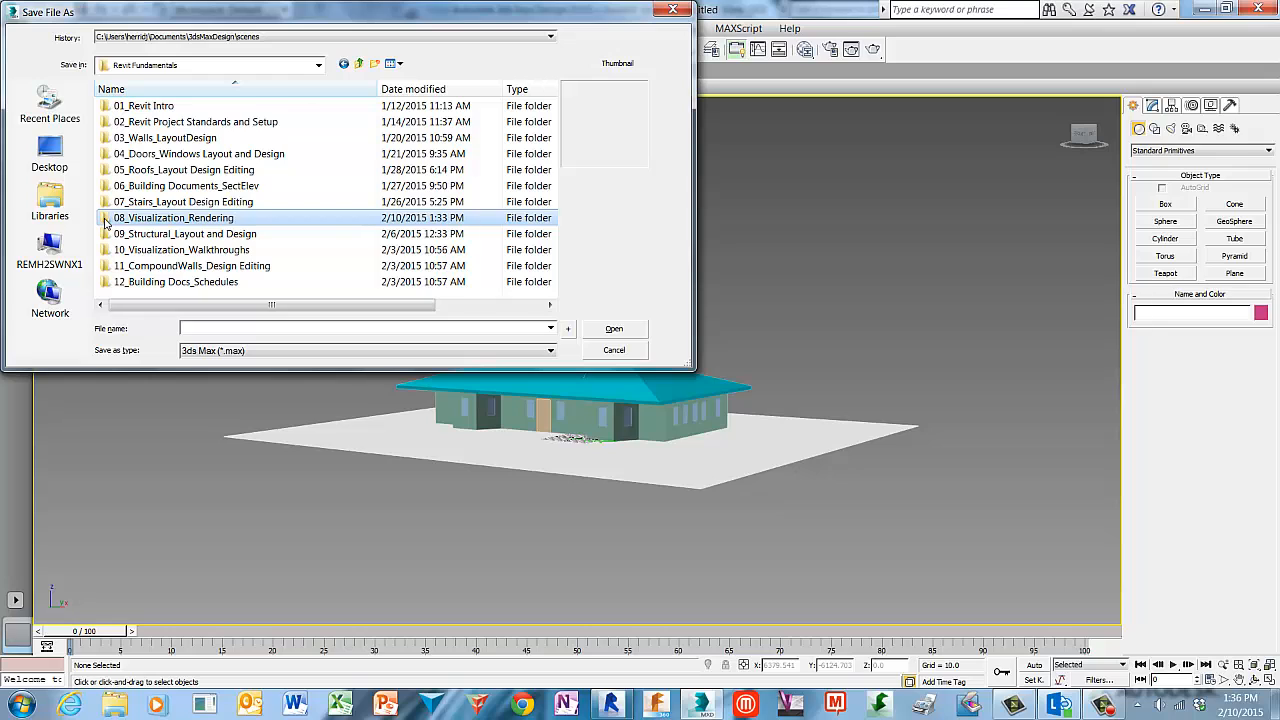
pyautogui.doubleClick(104, 221)
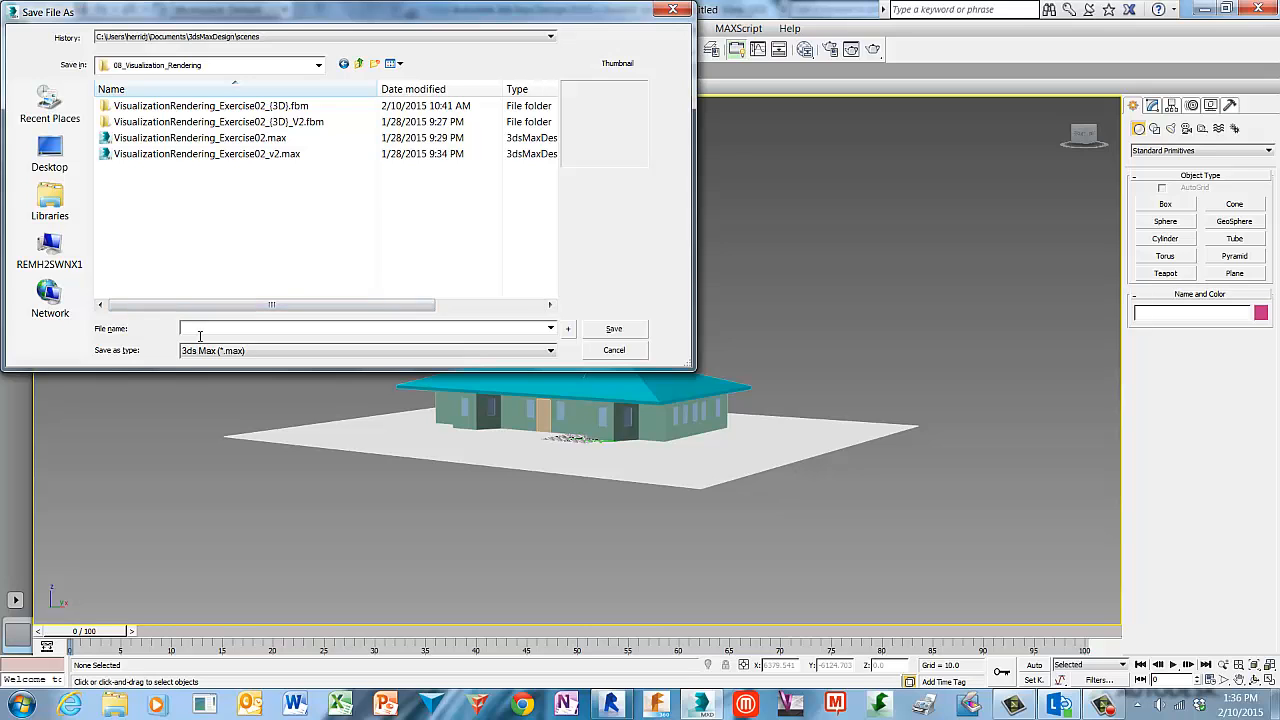
# - Save the scene as VisualizationRendering_Exercise03.max, basing the name on the existing Exercise02 file
pyautogui.click(147, 141)
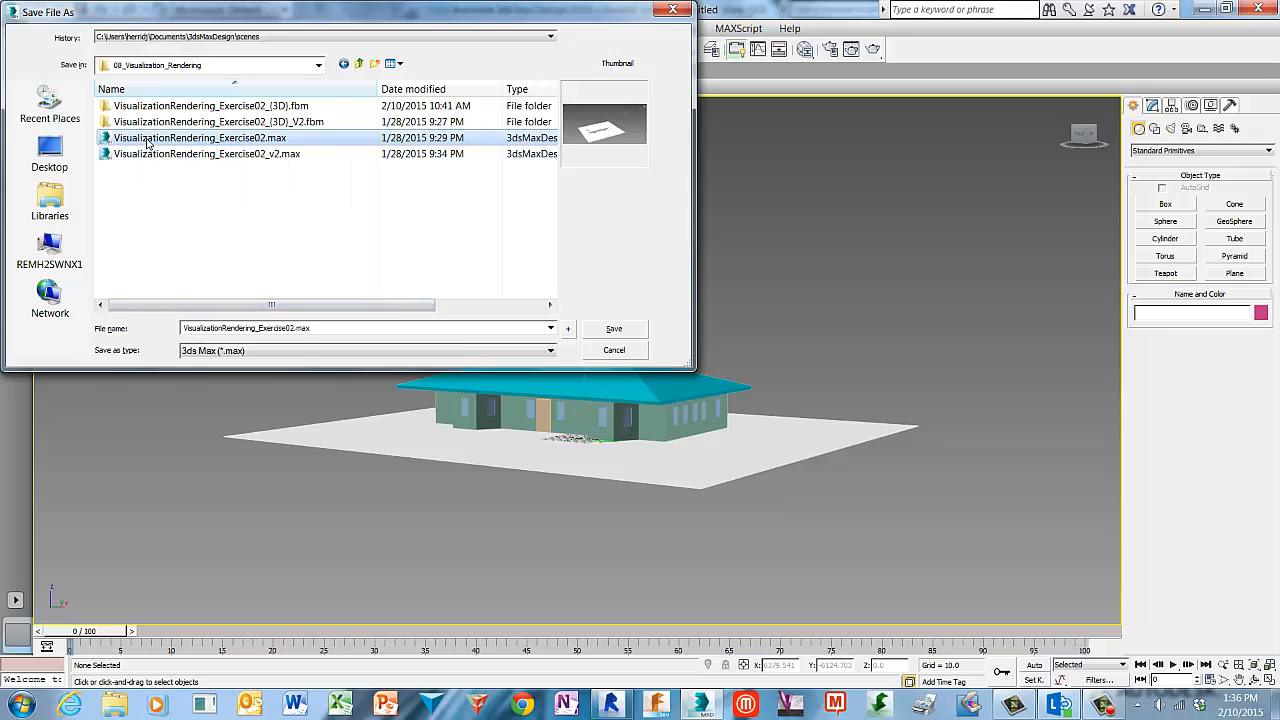
pyautogui.click(298, 330)
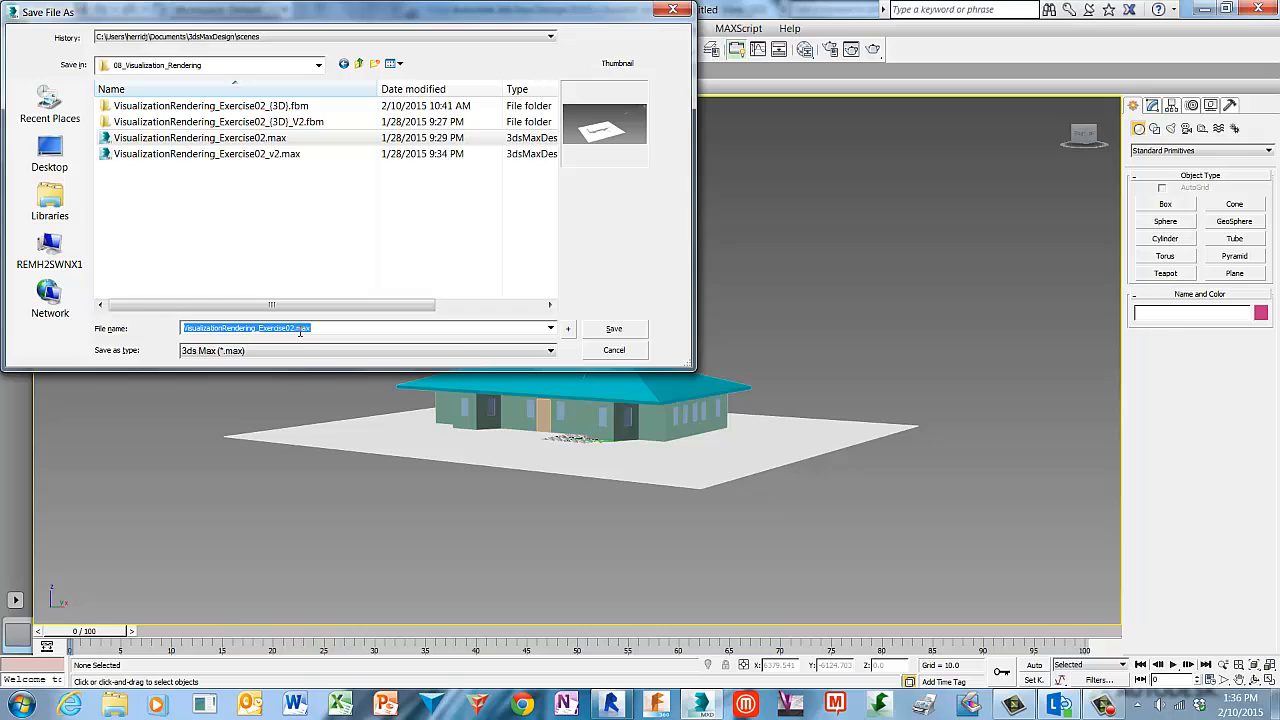
pyautogui.click(297, 329)
pyautogui.press('BackSpace')
pyautogui.write('3')
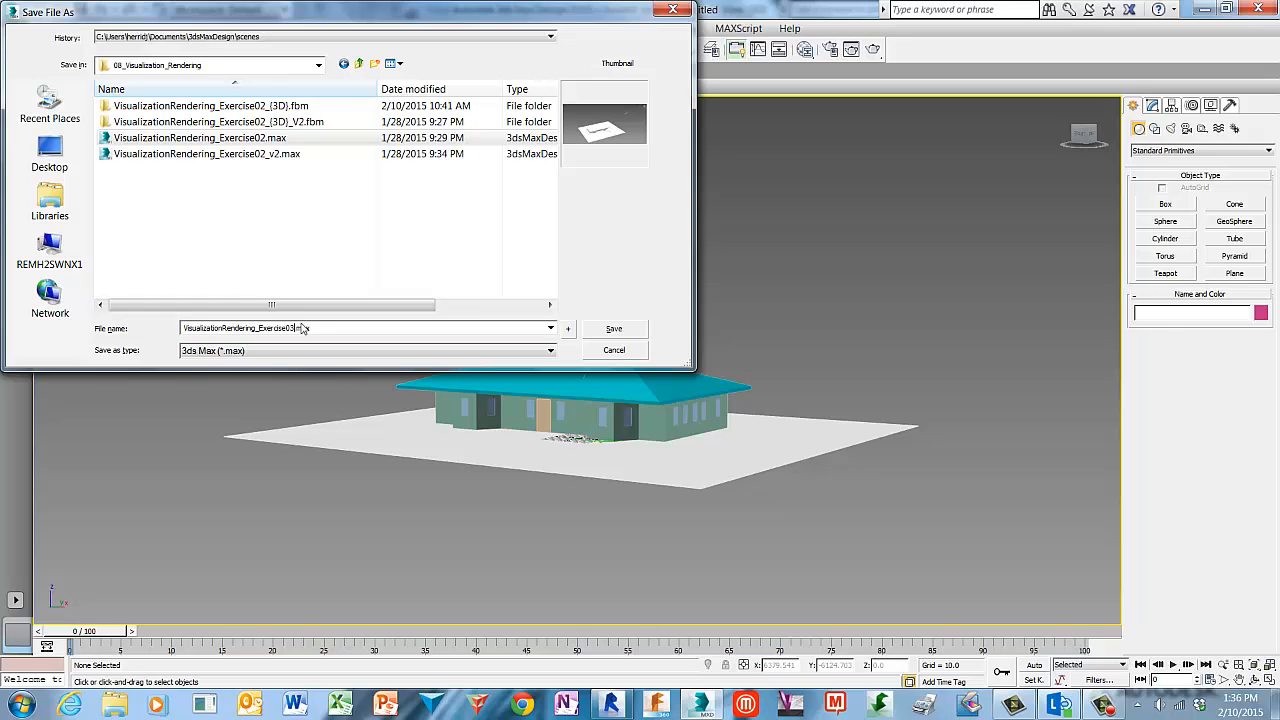
pyautogui.click(614, 329)
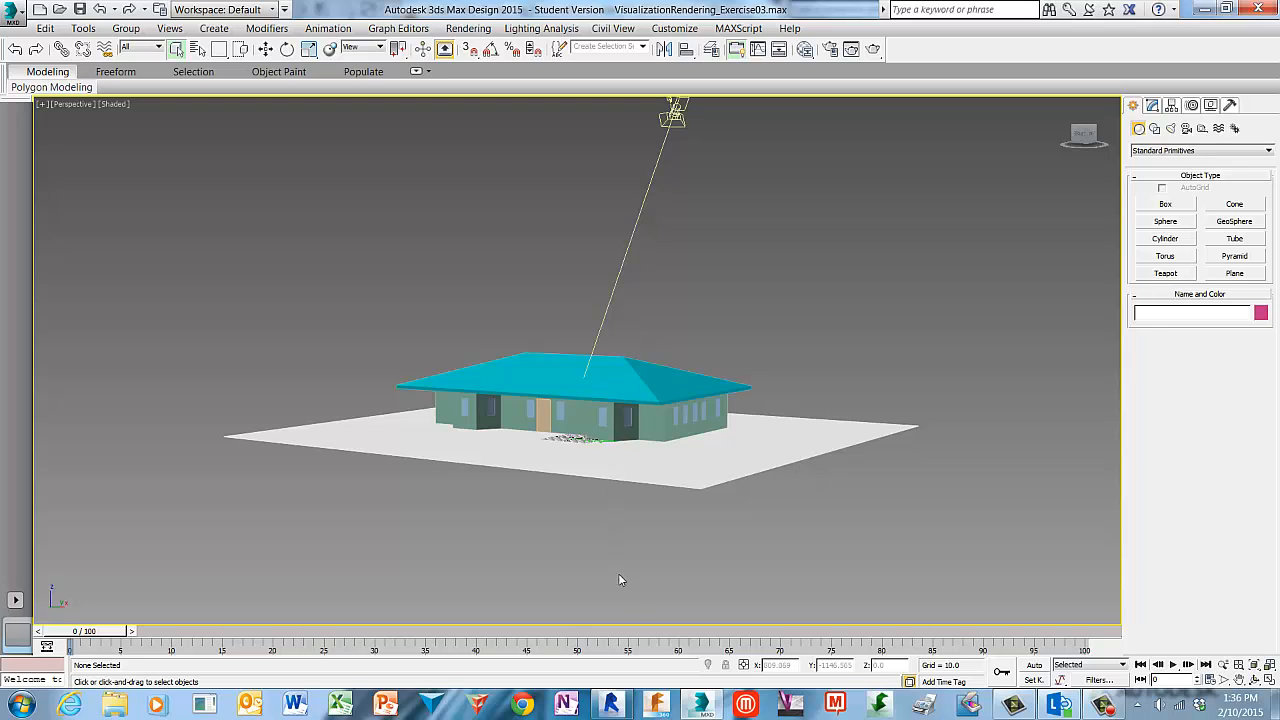
# - Switch back to Revit and open the Level 1 floor plan view
pyautogui.click(621, 709)
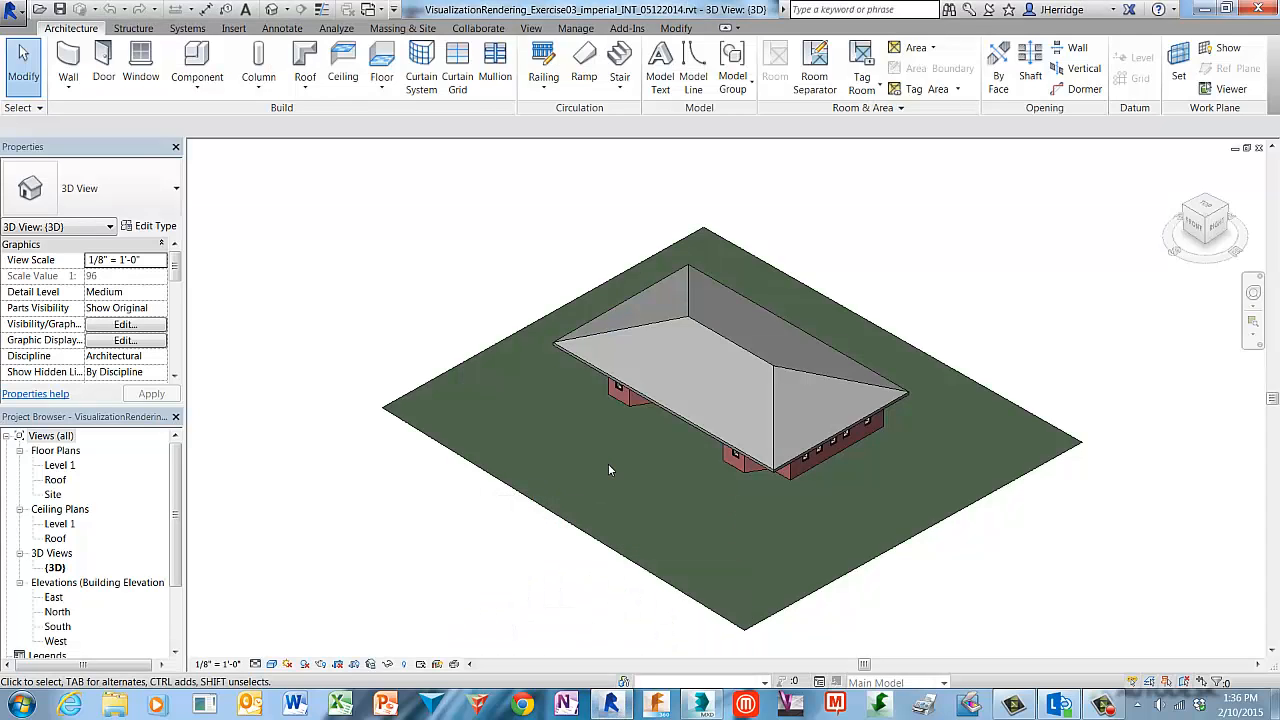
pyautogui.click(70, 452)
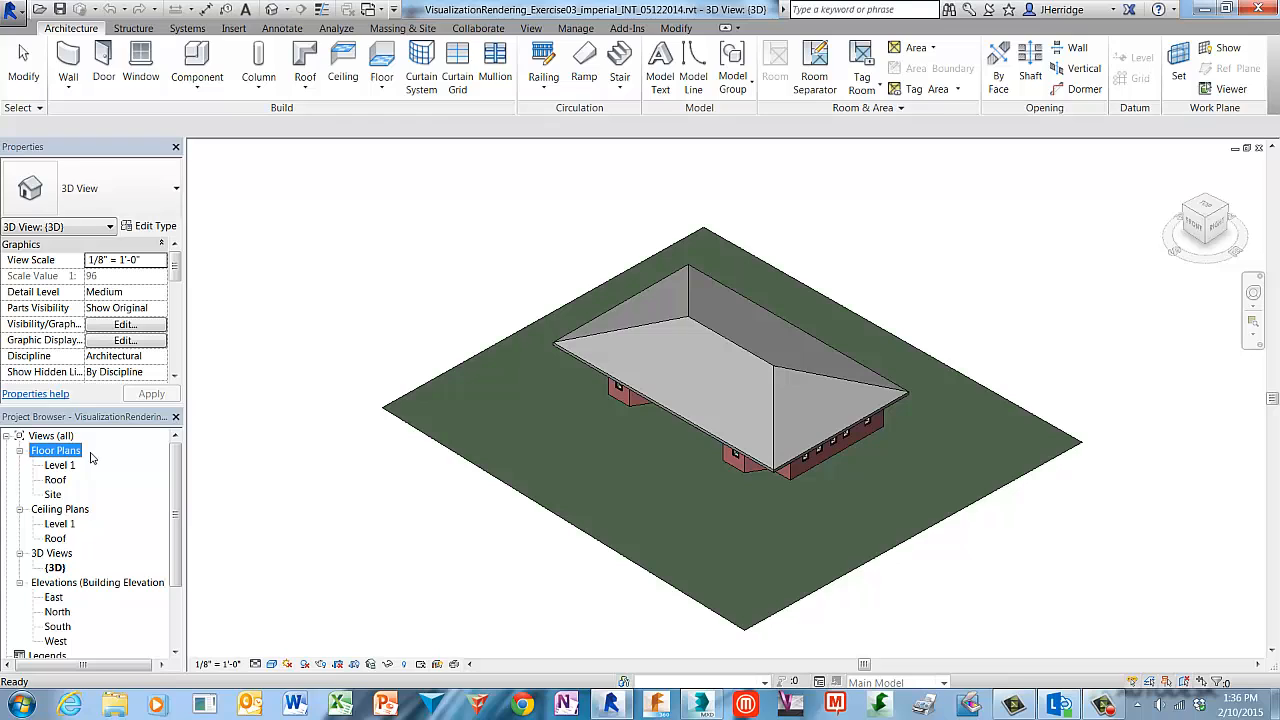
pyautogui.click(66, 468)
pyautogui.doubleClick(66, 467)
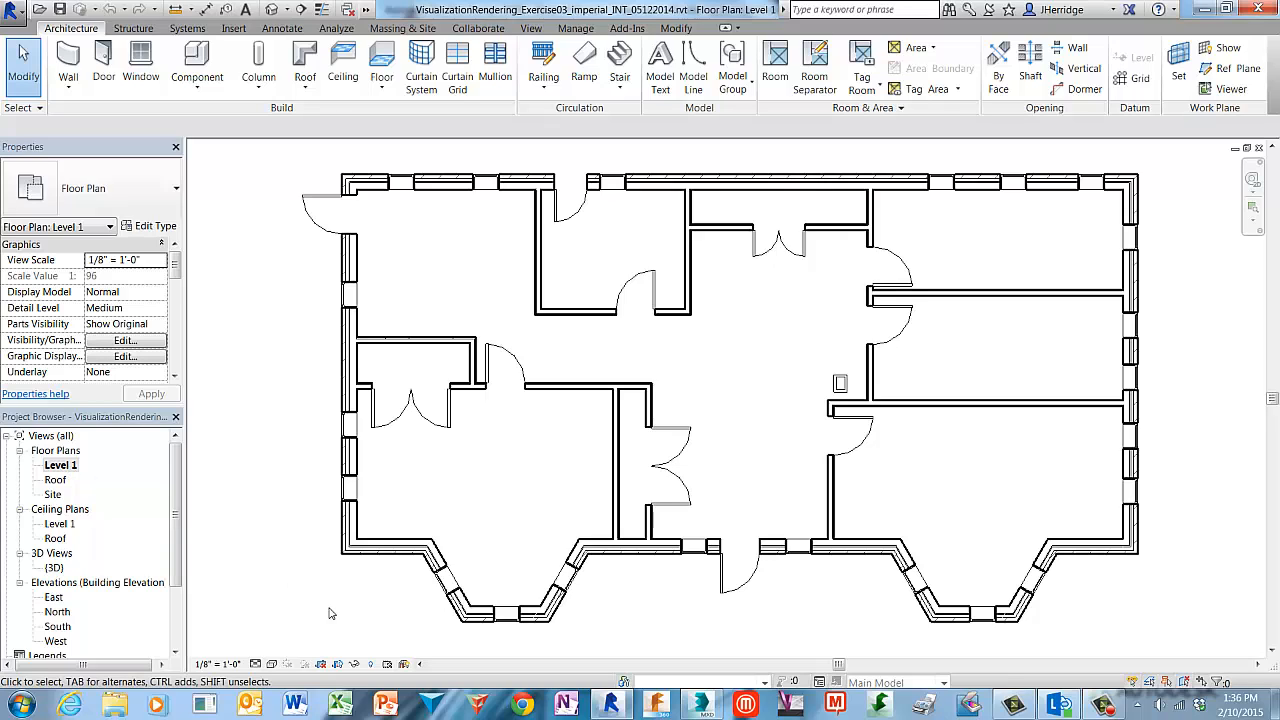
# - Change the front-facing centre windows of the two bays to the Fixed 36" x 72" type
pyautogui.click(507, 627)
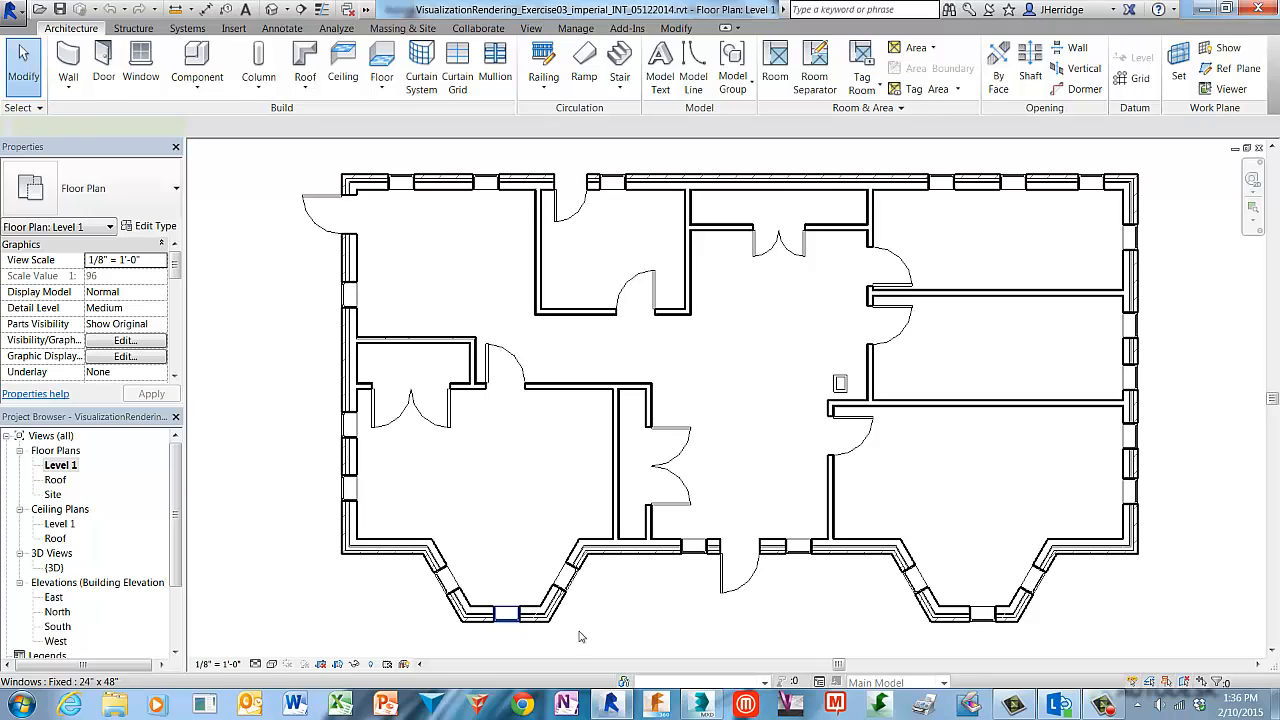
pyautogui.keyDown('ctrl'); pyautogui.click(983, 615); pyautogui.keyUp('ctrl')
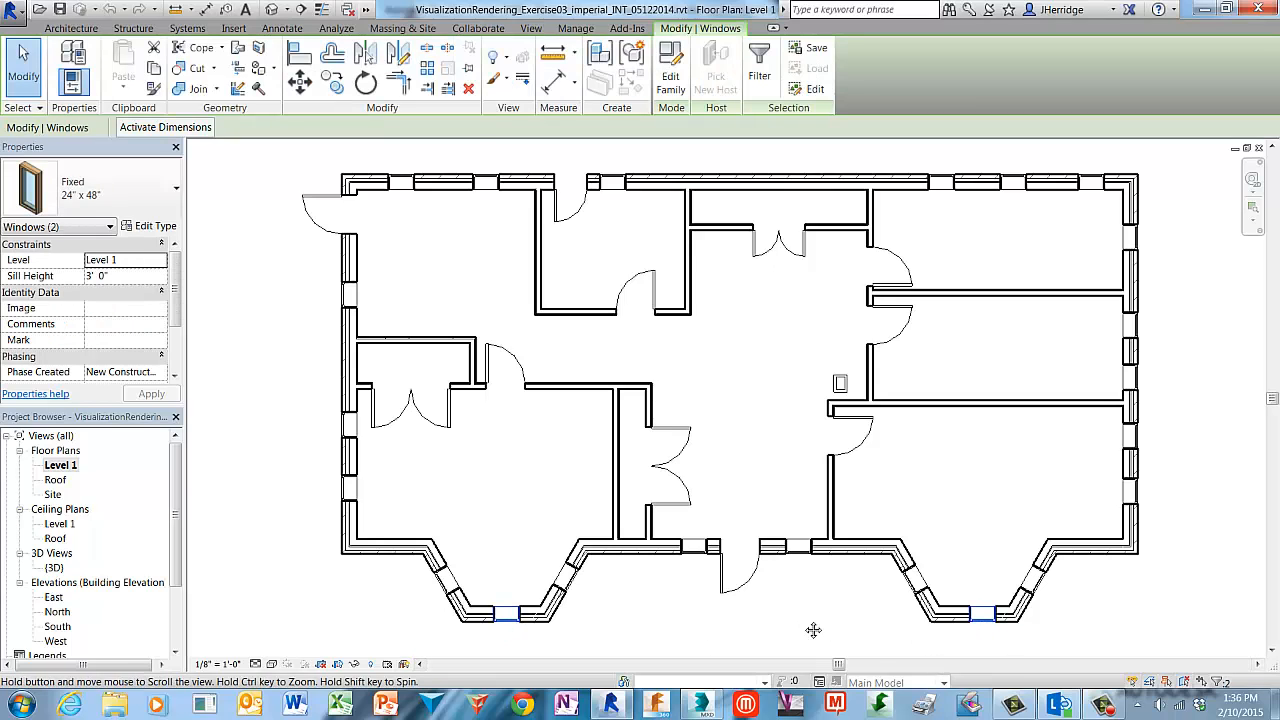
pyautogui.moveTo(814, 631); pyautogui.dragTo(792, 481, button='middle')
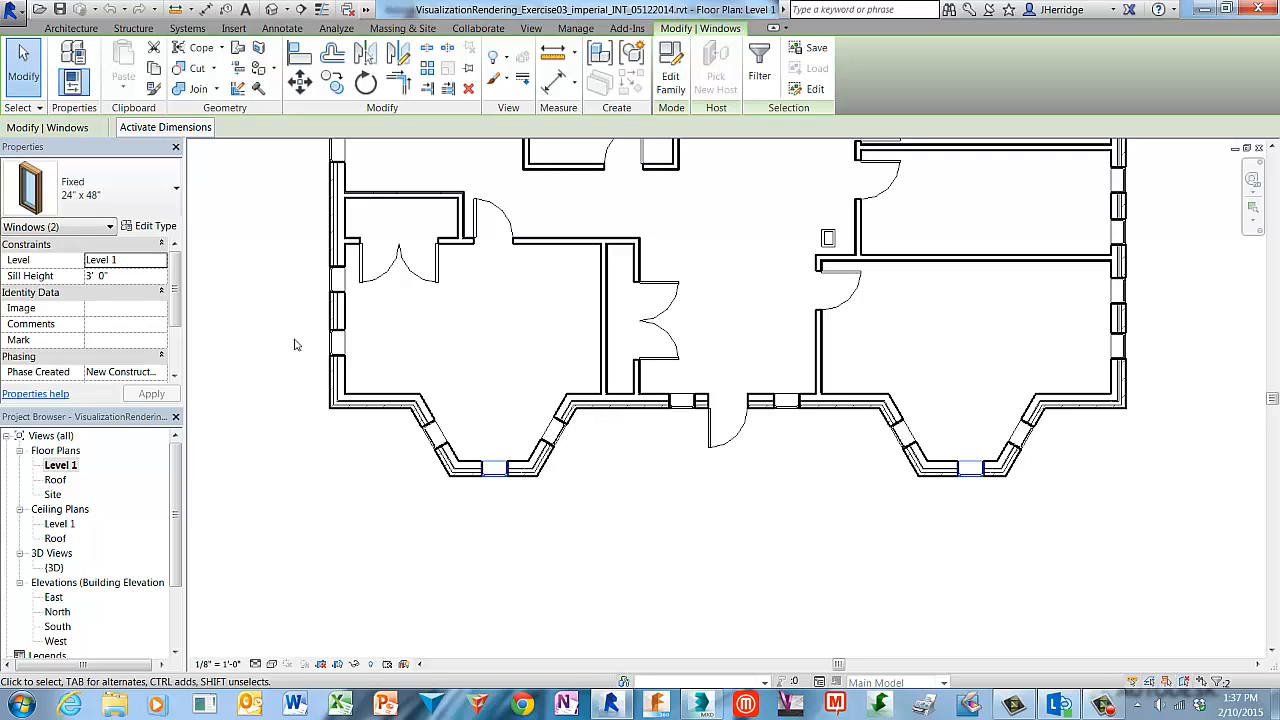
pyautogui.click(172, 196)
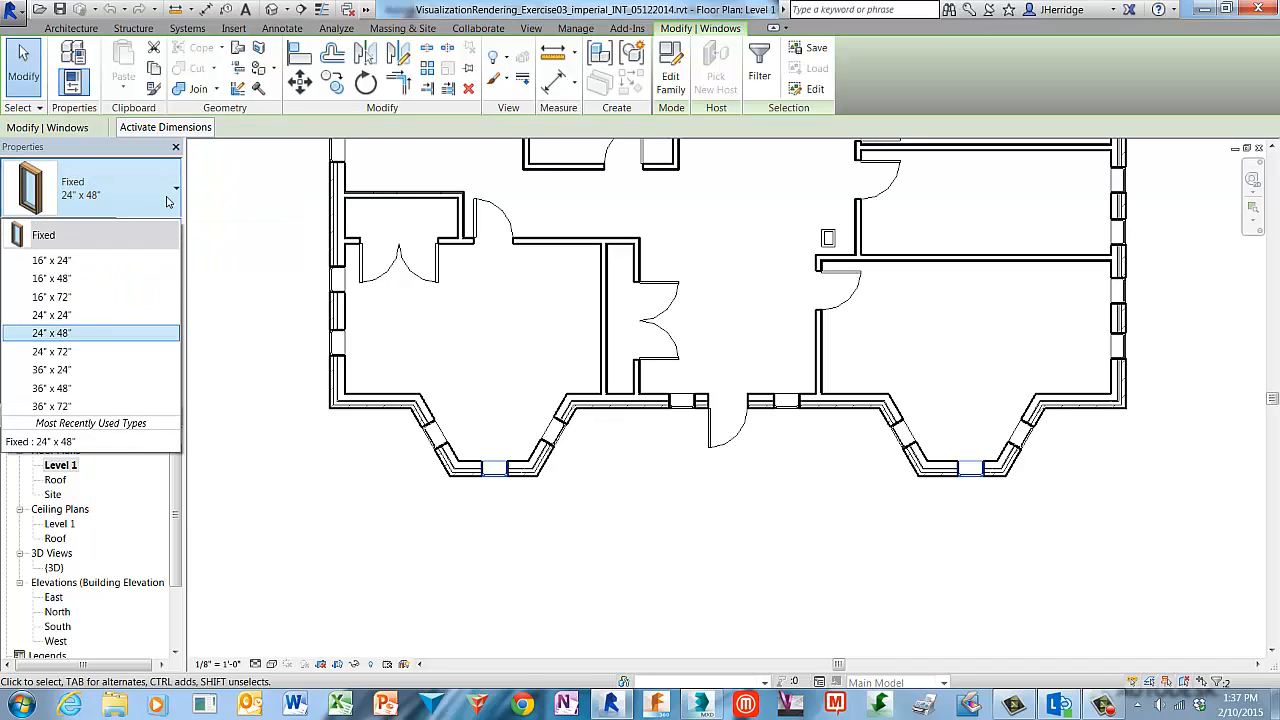
pyautogui.click(88, 407)
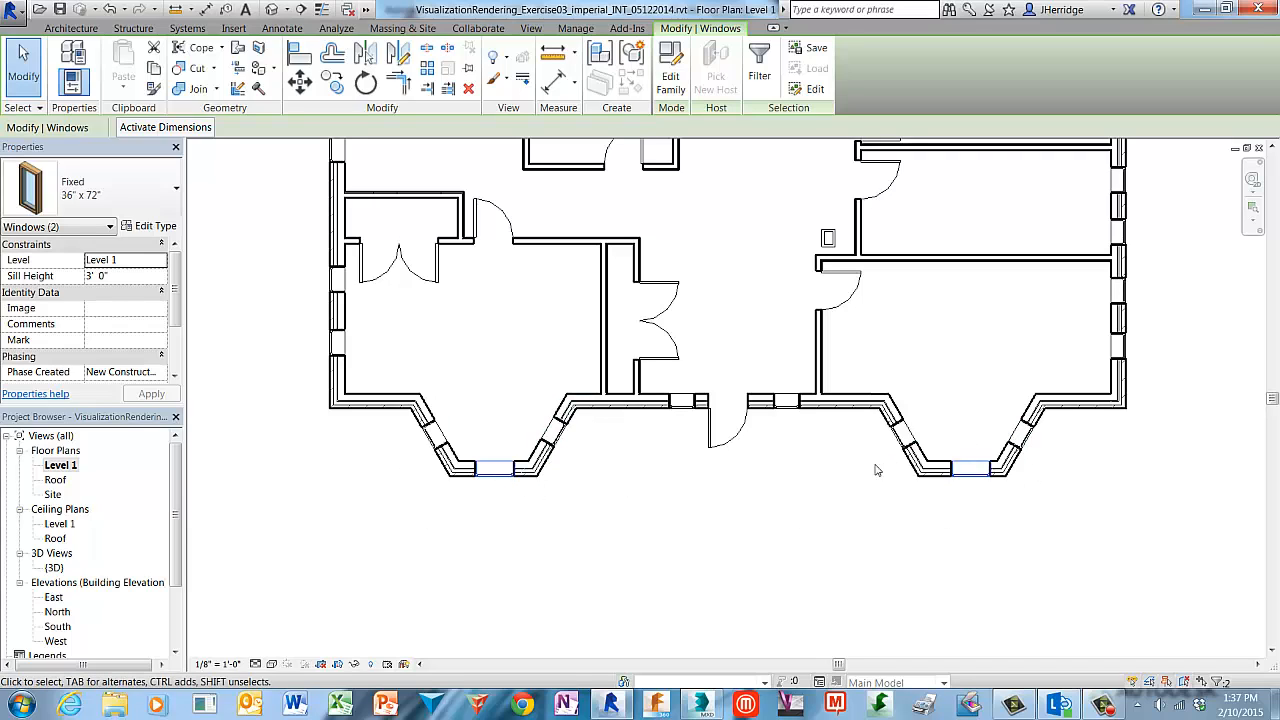
pyautogui.click(593, 492)
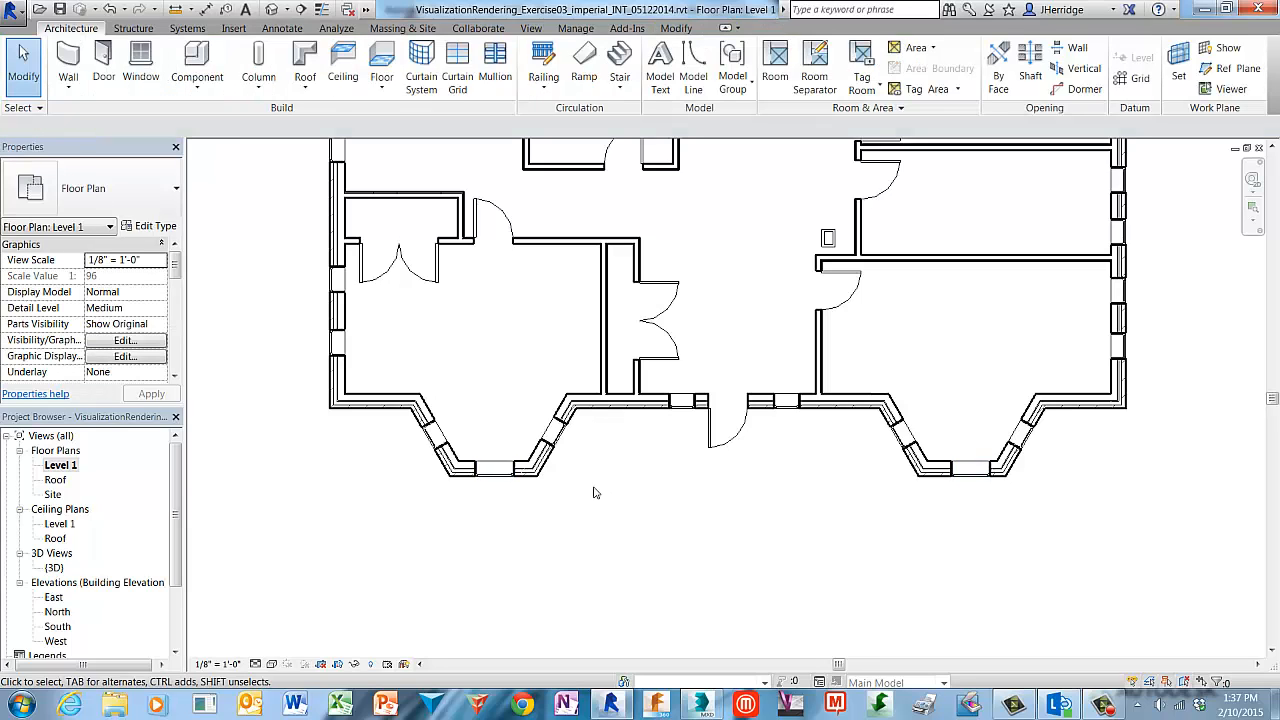
# - Open the {3D} view and inspect the two resized bay windows on the building's front
pyautogui.click(55, 553)
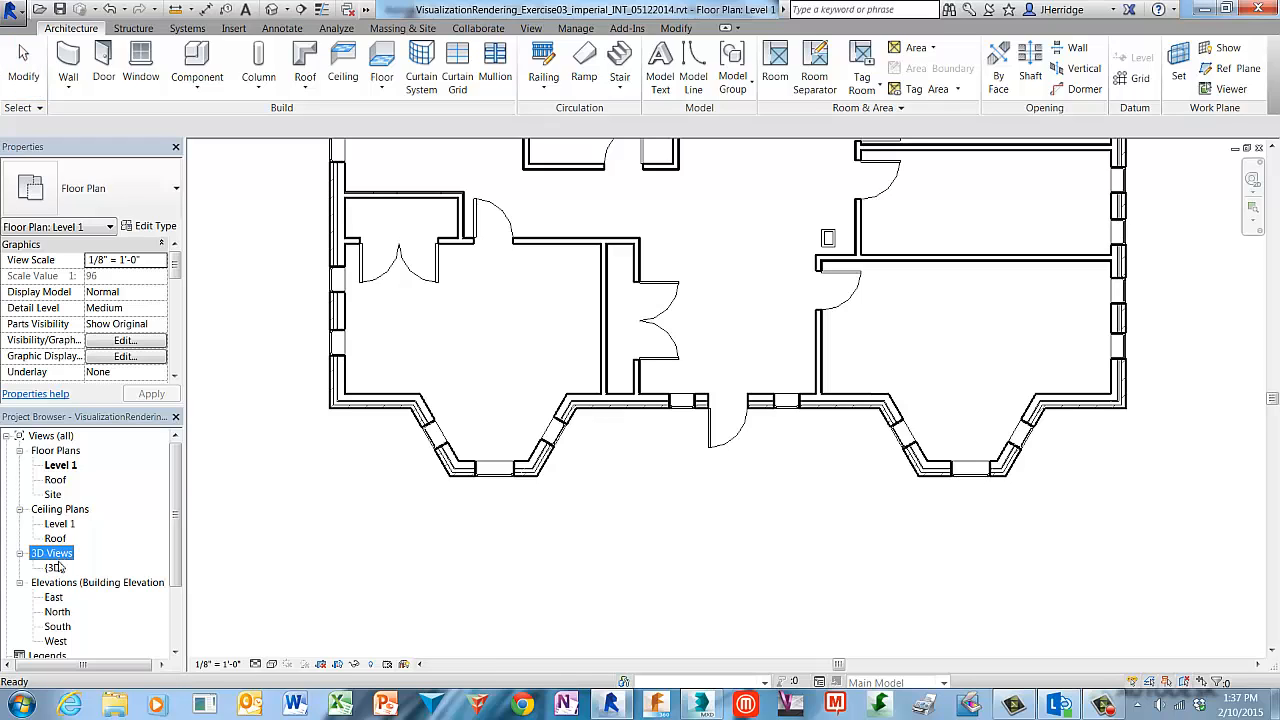
pyautogui.doubleClick(56, 567)
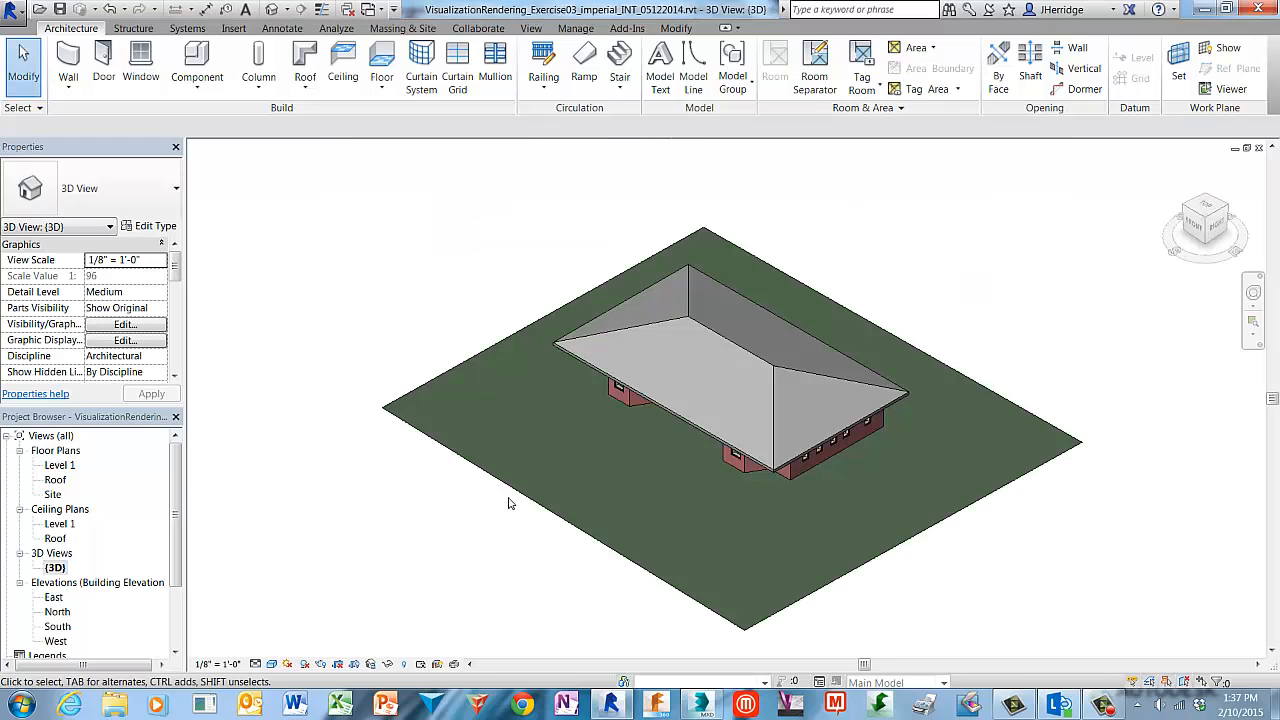
pyautogui.keyDown('shift'); pyautogui.moveTo(625, 491); pyautogui.dragTo(671, 390, button='middle'); pyautogui.keyUp('shift')
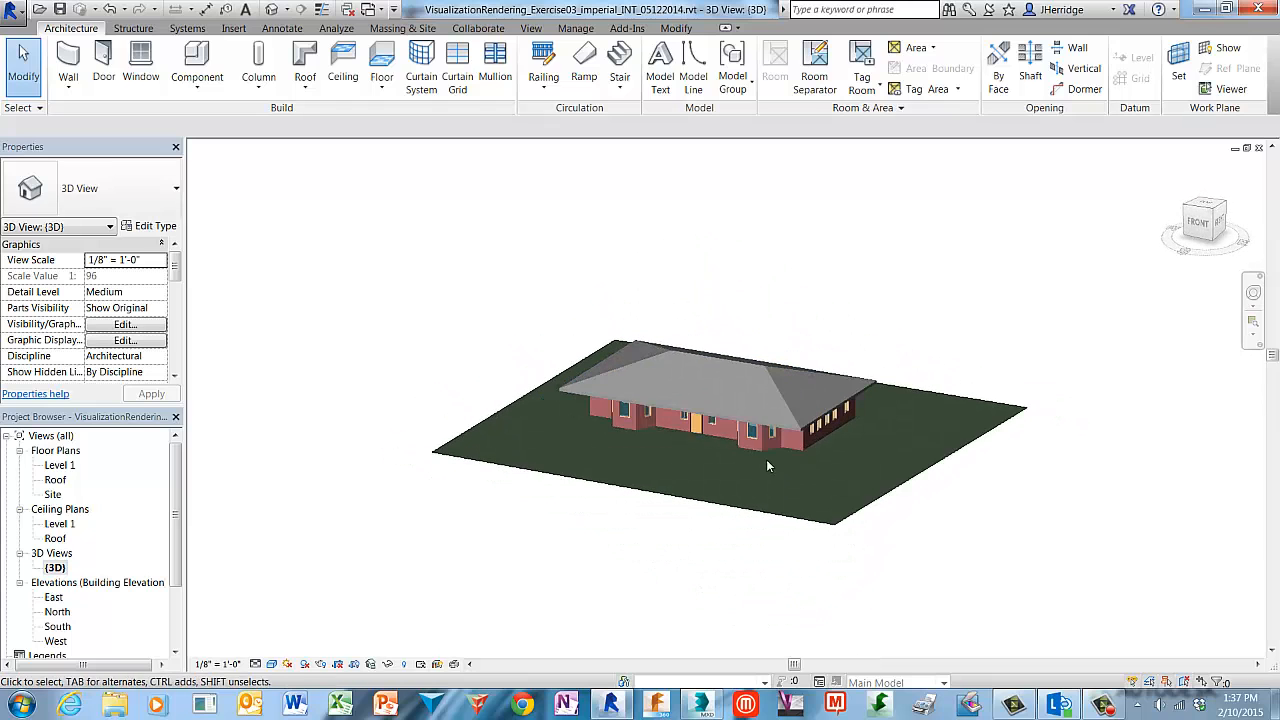
pyautogui.scroll(5, 770, 465)
pyautogui.scroll(3, 768, 466)
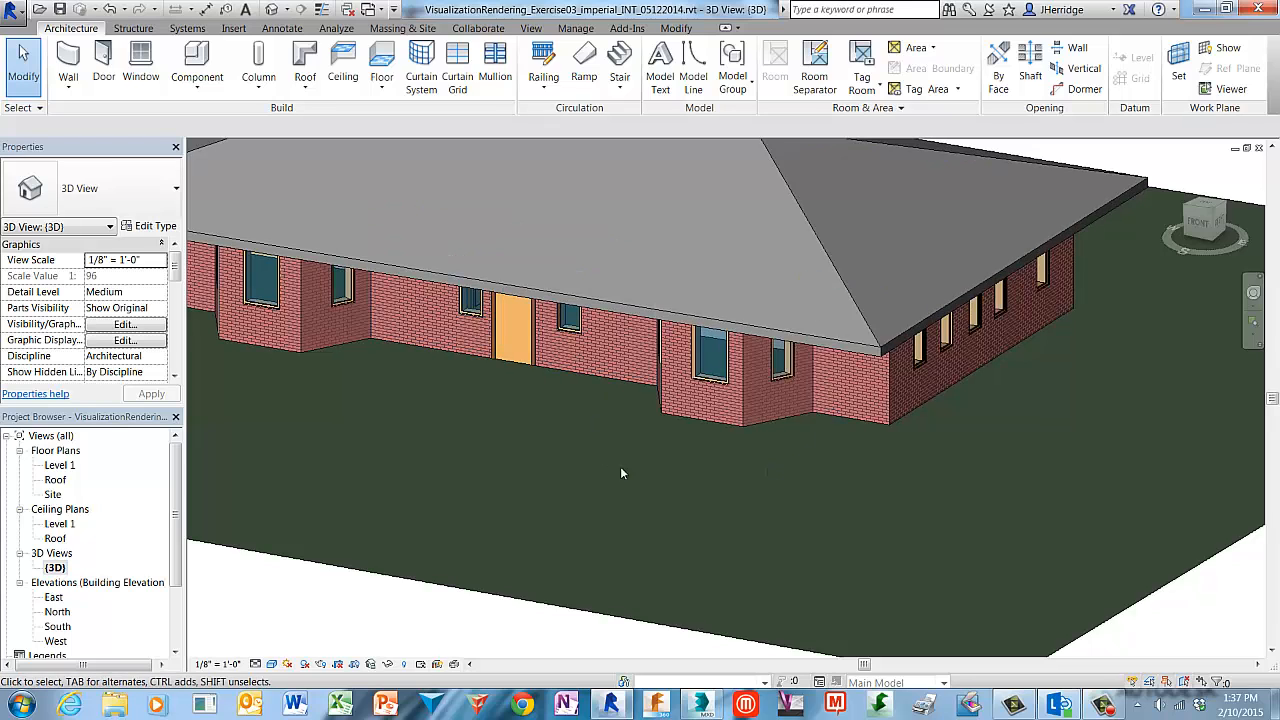
pyautogui.click(706, 366)
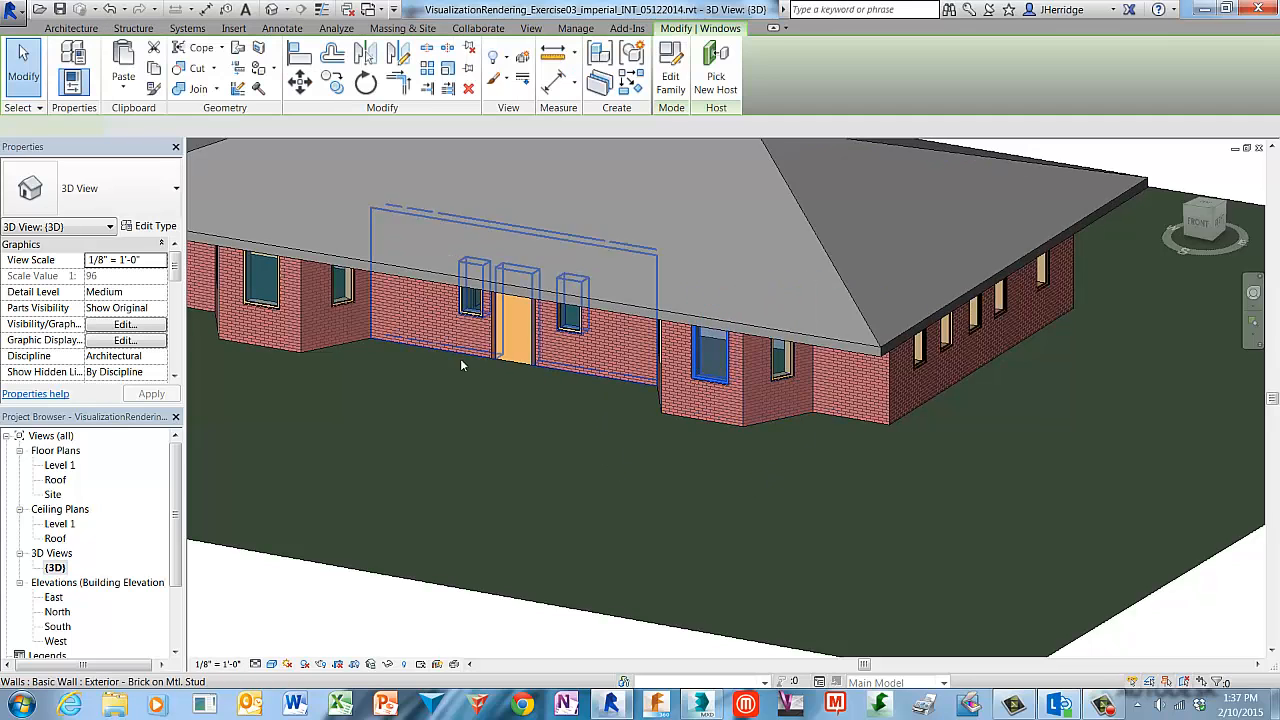
pyautogui.keyDown('ctrl'); pyautogui.click(266, 290); pyautogui.keyUp('ctrl')
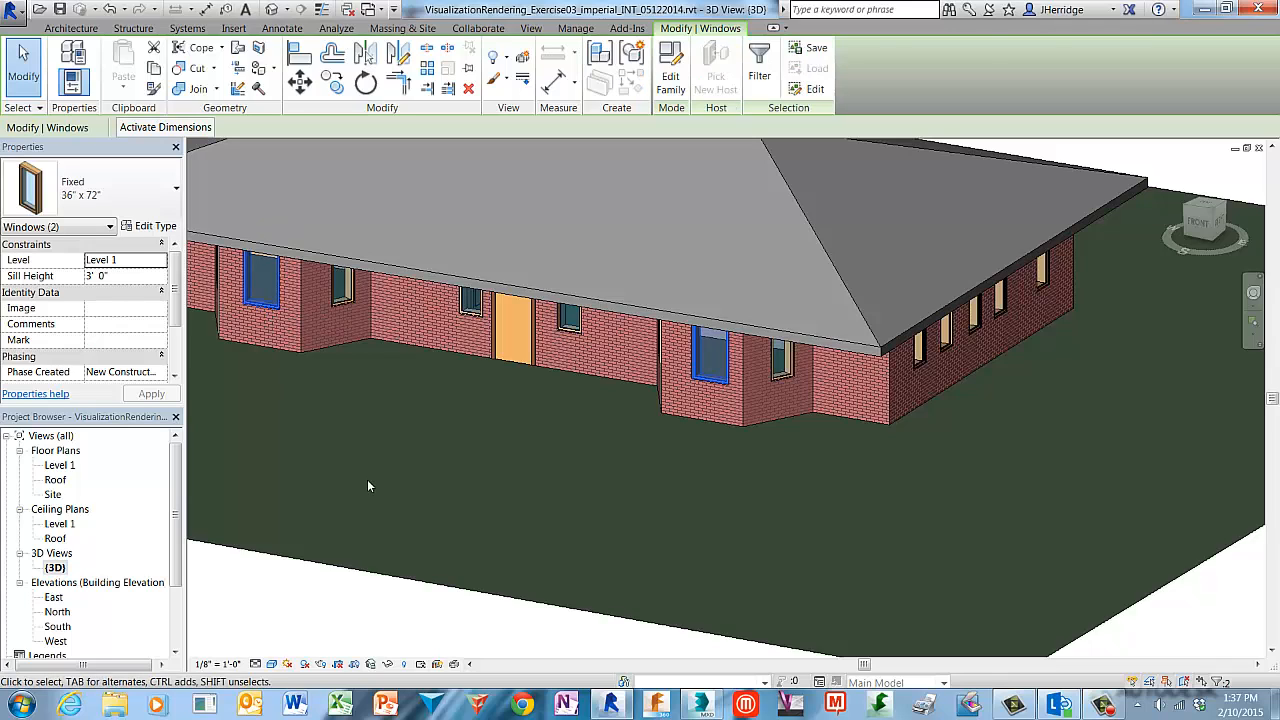
pyautogui.press('Escape')
pyautogui.scroll(-3, 551, 414)
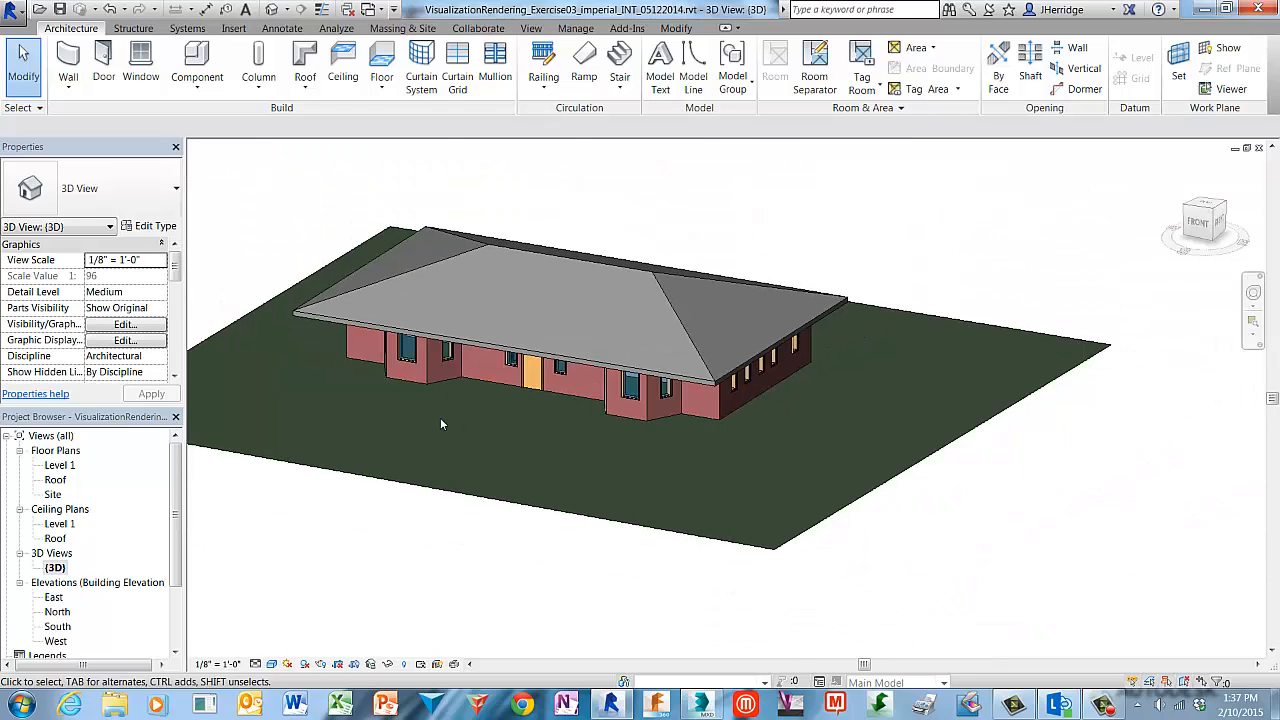
pyautogui.moveTo(440, 424); pyautogui.dragTo(508, 464, button='middle')
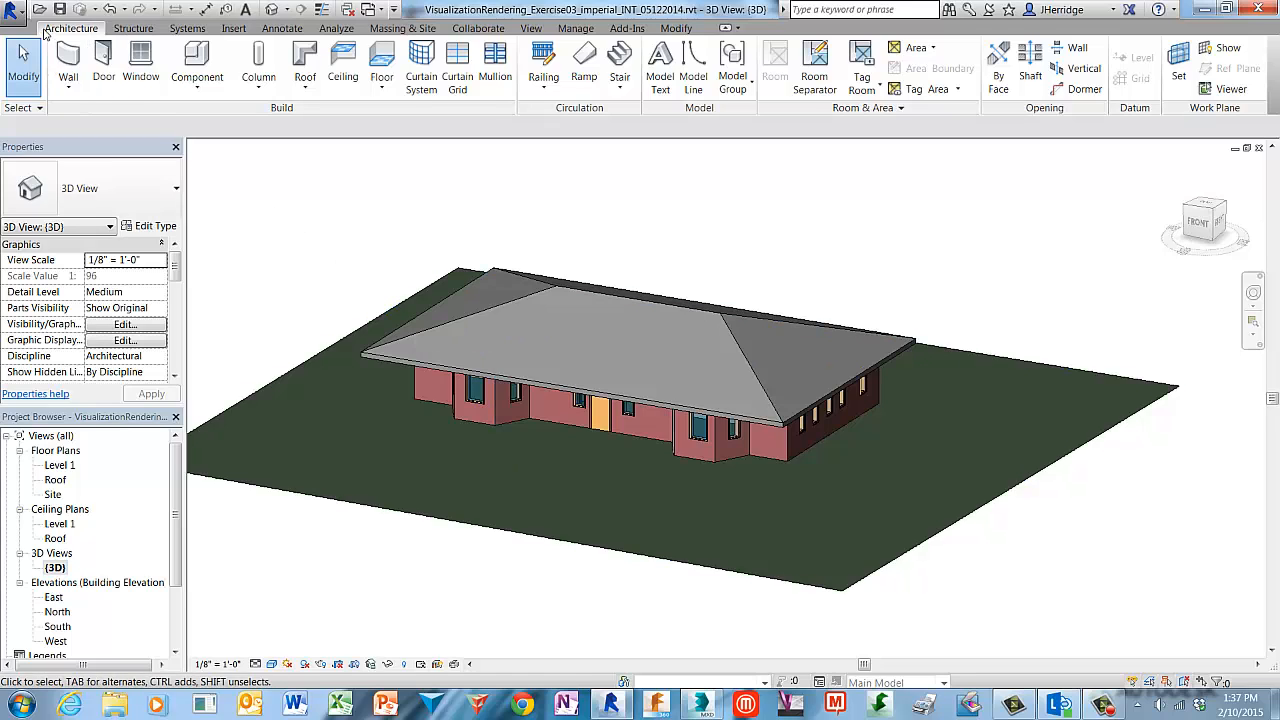
# - Export the current 3D view as an AutoCAD 2013 DWG, replacing VisualizationRendering_Exercise03.dwg in the 08_Visualization_Rendering folder
pyautogui.click(14, 10)
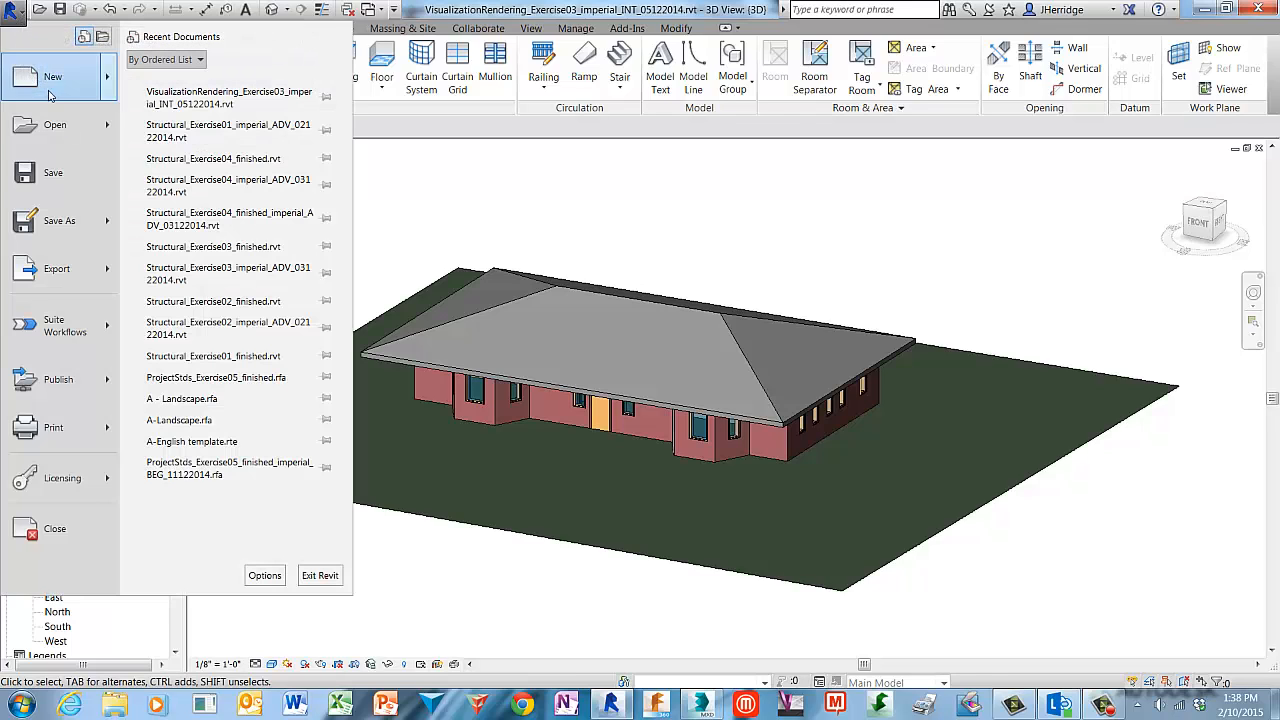
pyautogui.moveTo(86, 276)
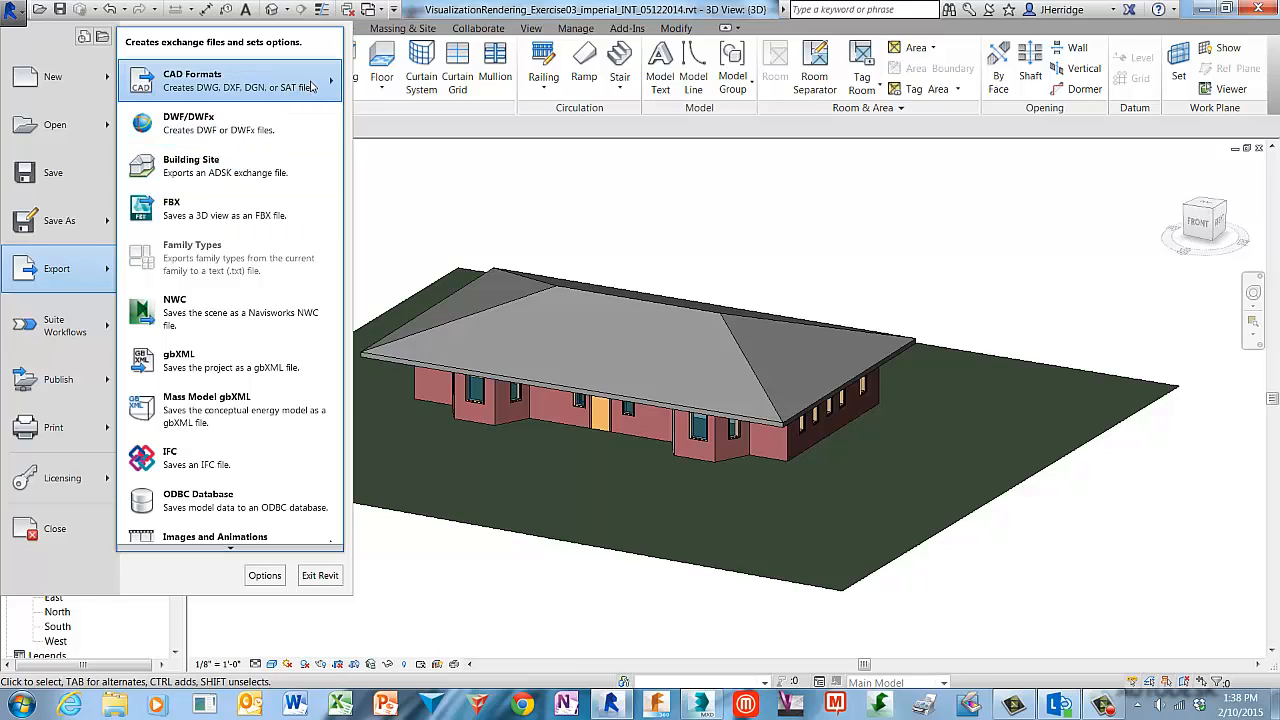
pyautogui.moveTo(325, 86)
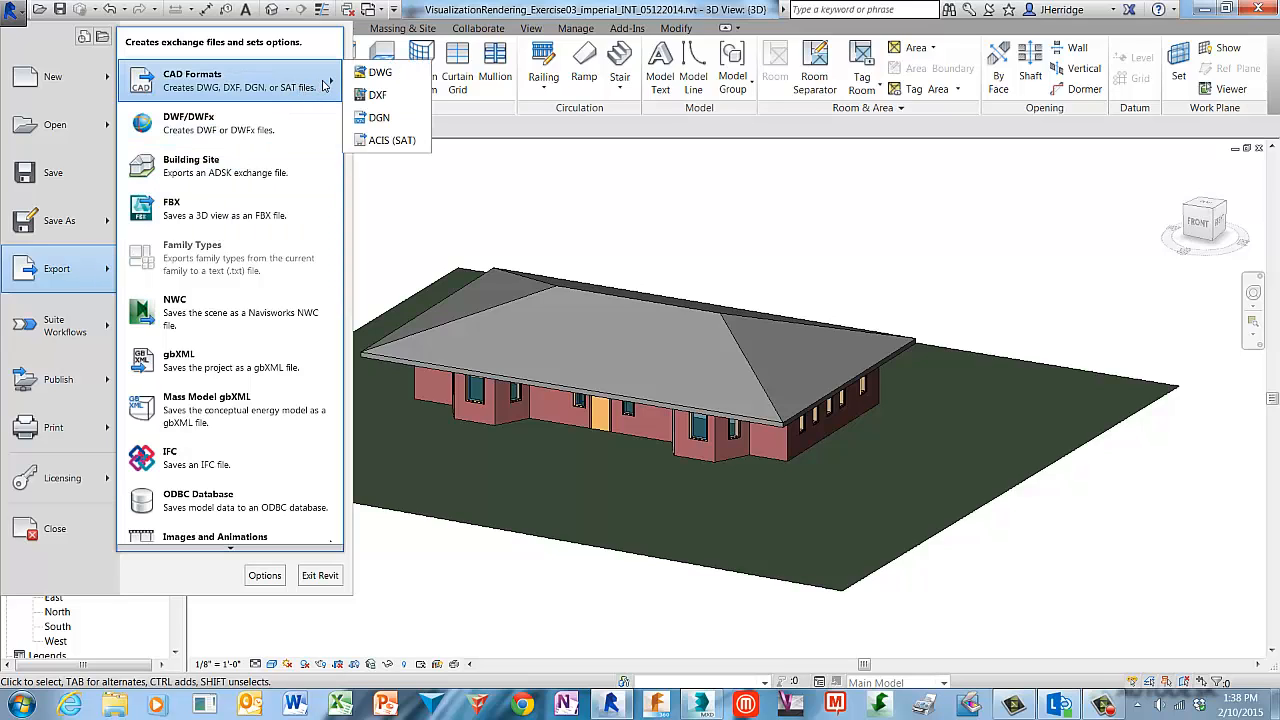
pyautogui.click(417, 75)
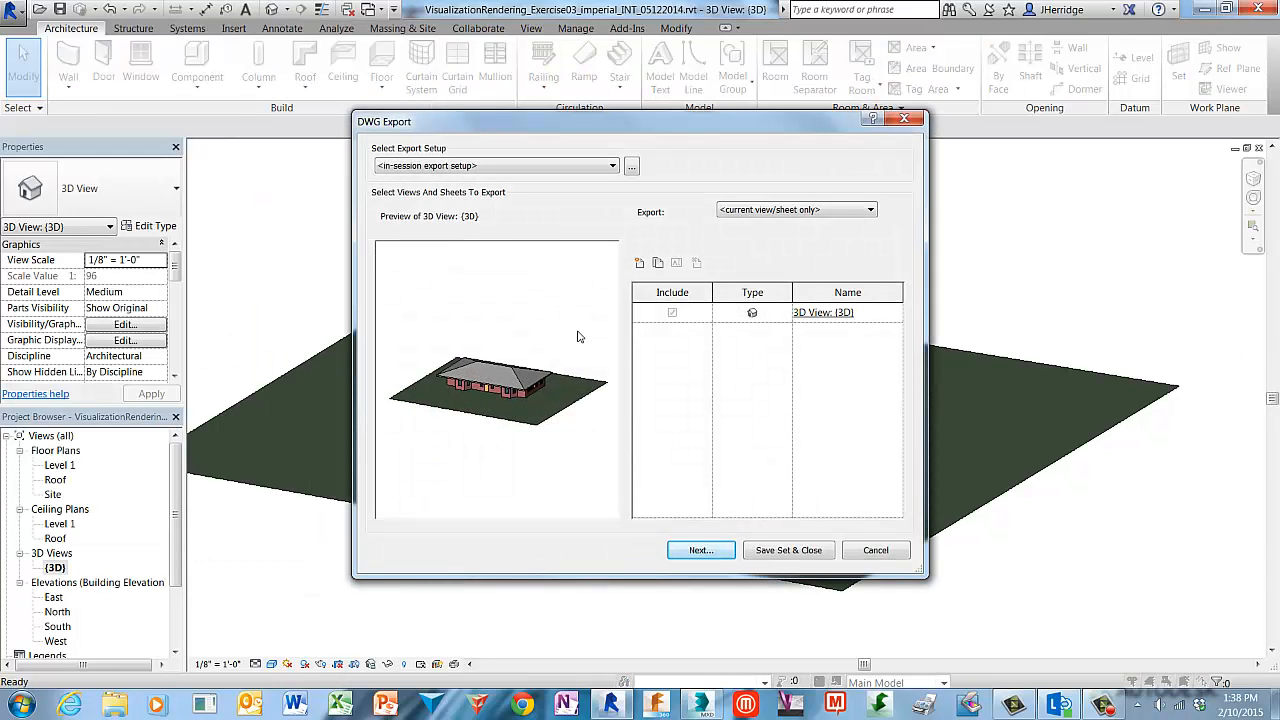
pyautogui.click(731, 555)
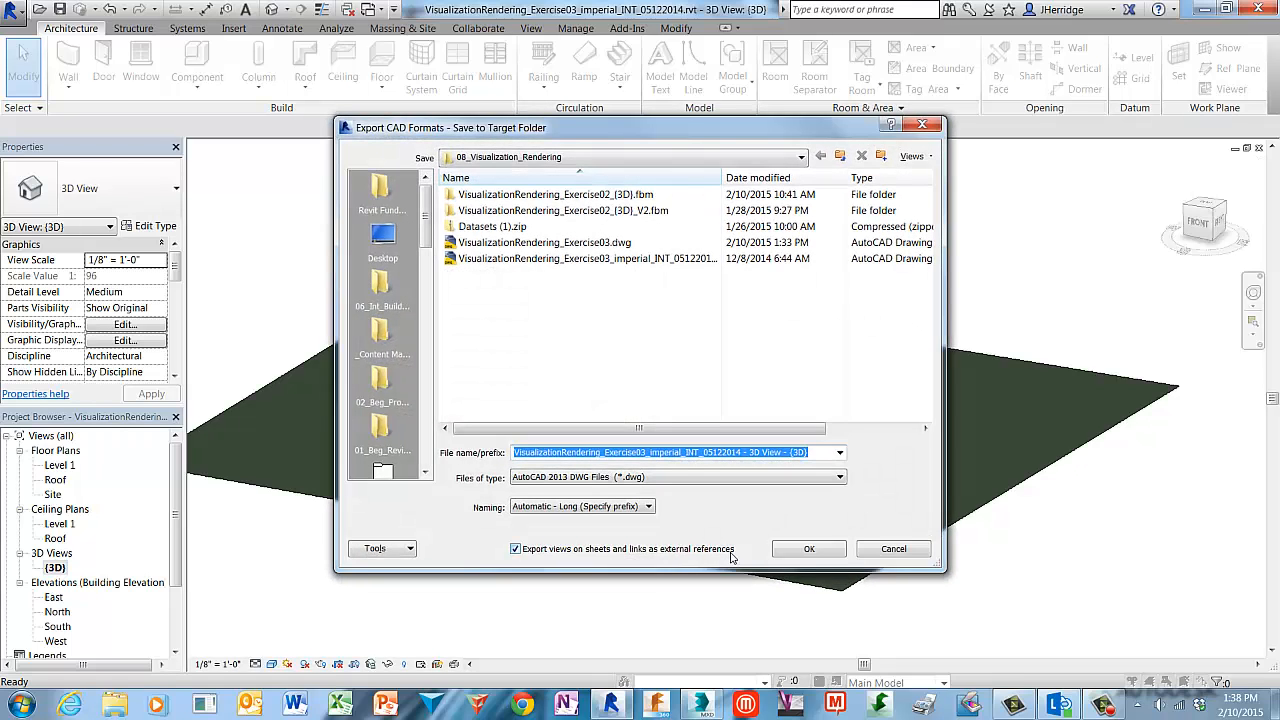
pyautogui.click(592, 245)
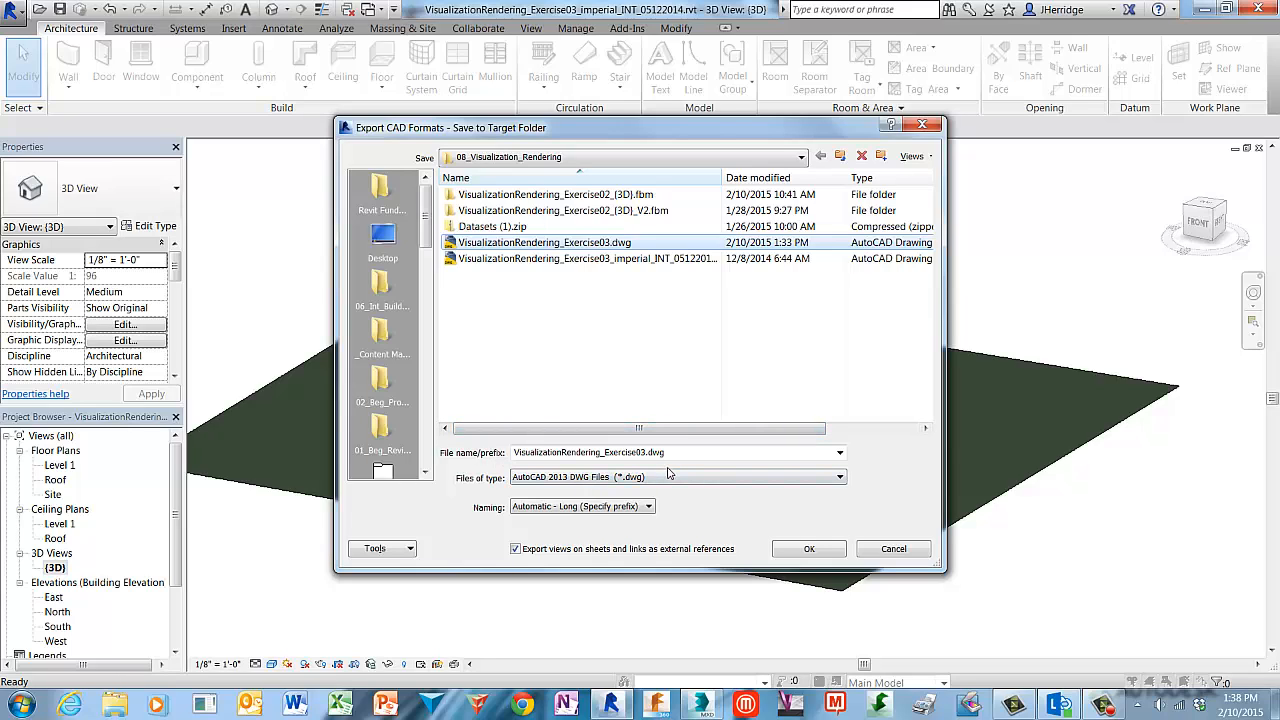
pyautogui.click(827, 554)
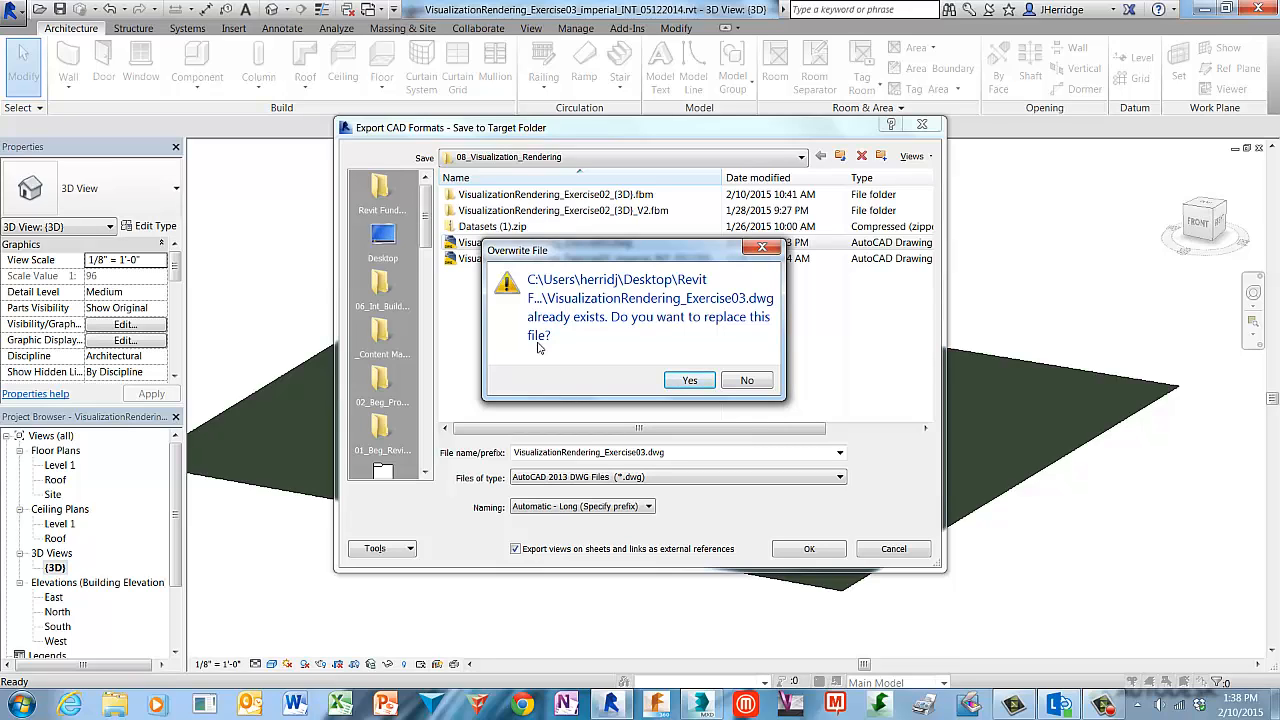
pyautogui.click(690, 381)
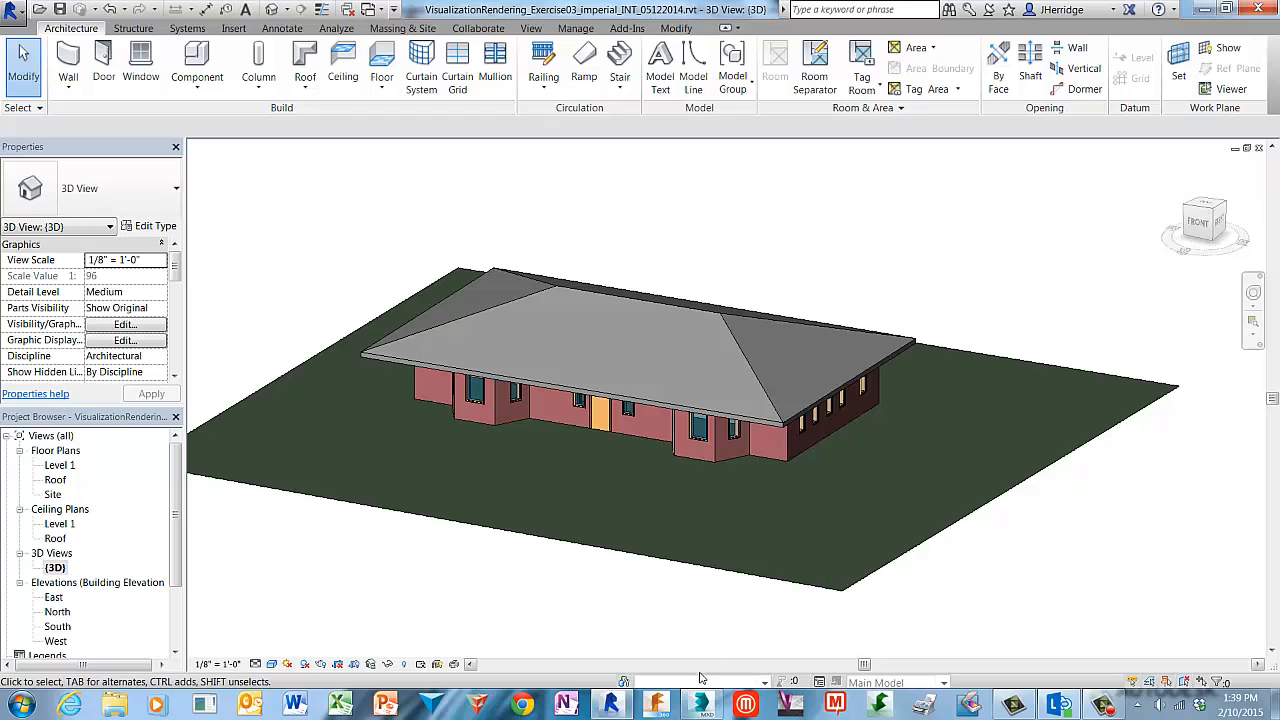
# - Switch to 3ds Max Design and examine the front windows of the linked building
pyautogui.click(705, 706)
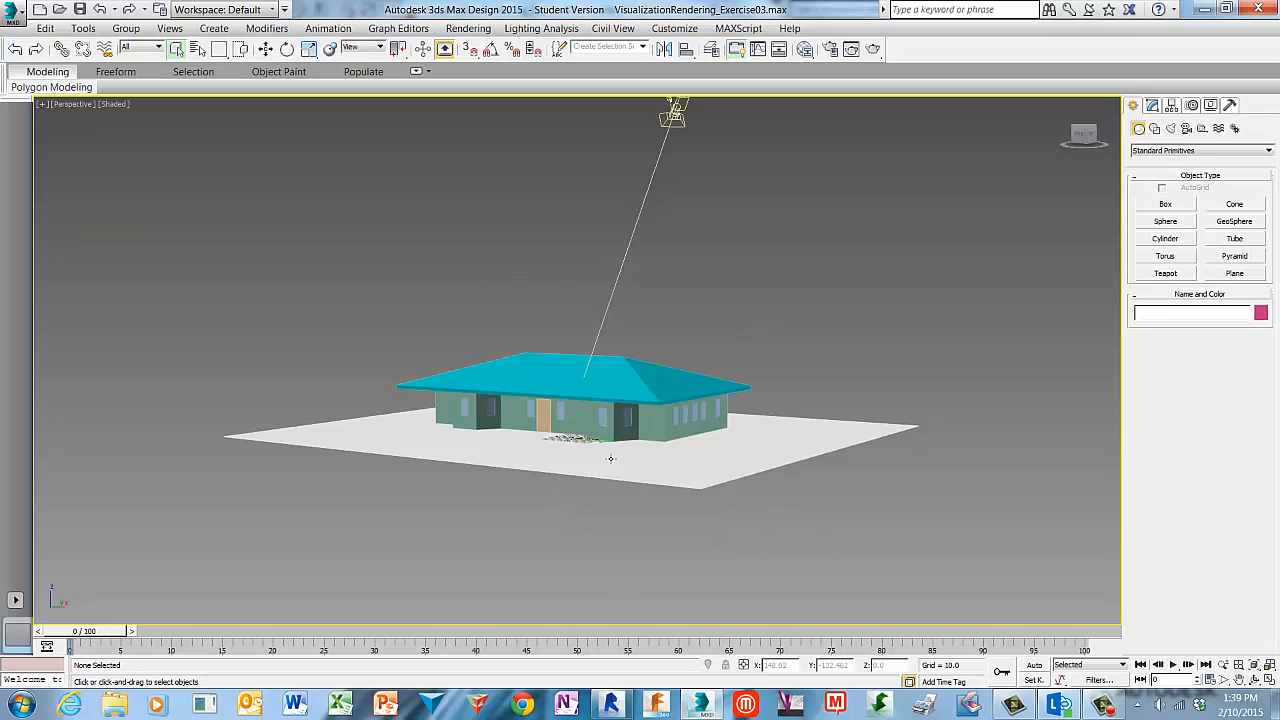
pyautogui.scroll(5, 612, 450)
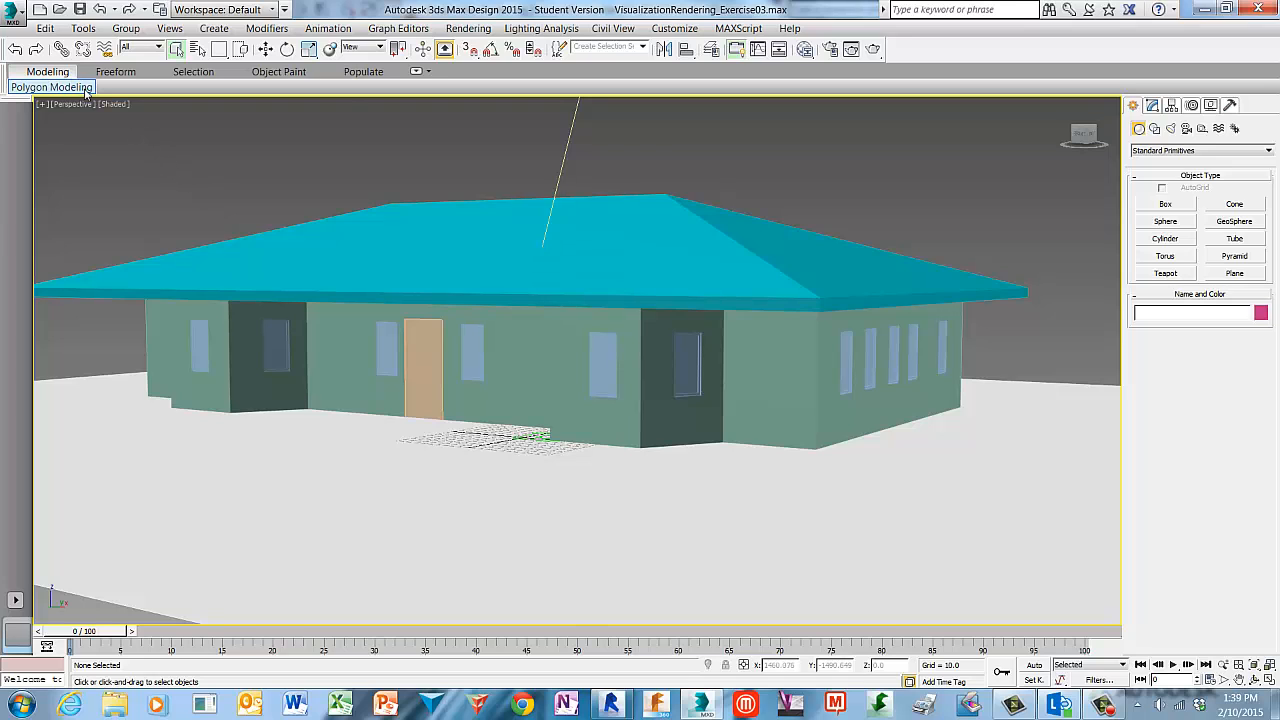
pyautogui.click(14, 12)
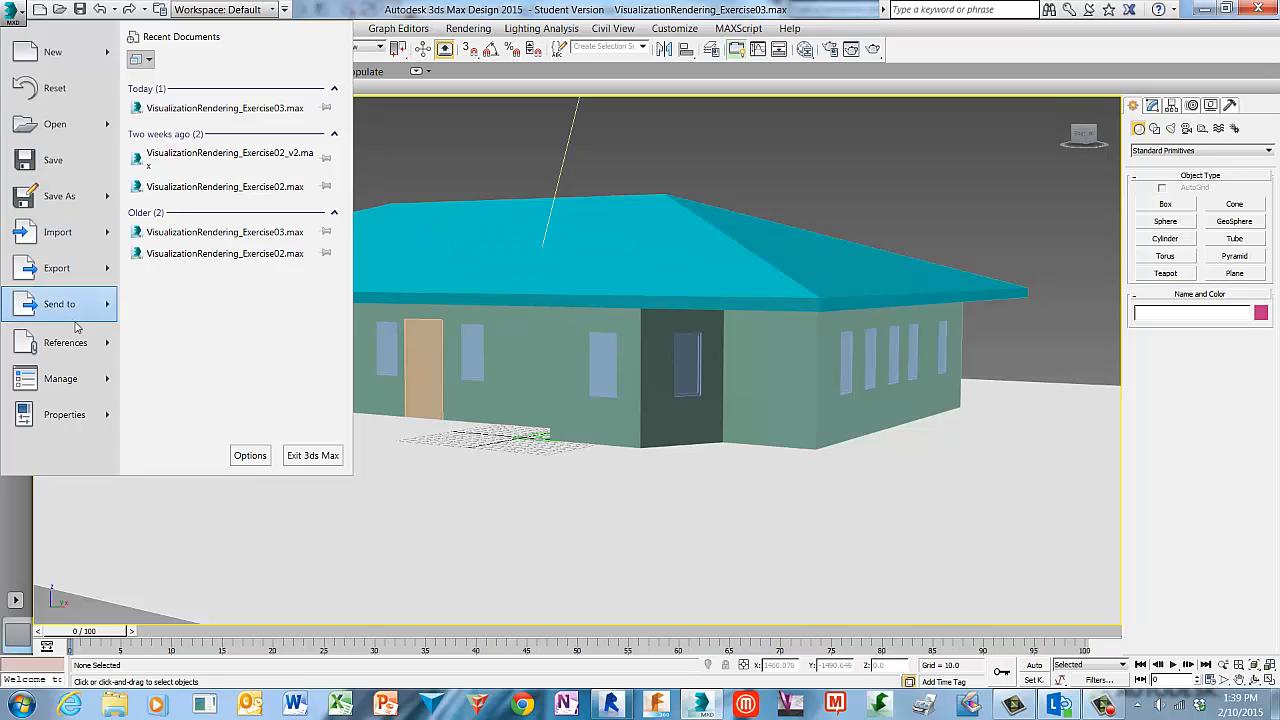
pyautogui.moveTo(97, 381)
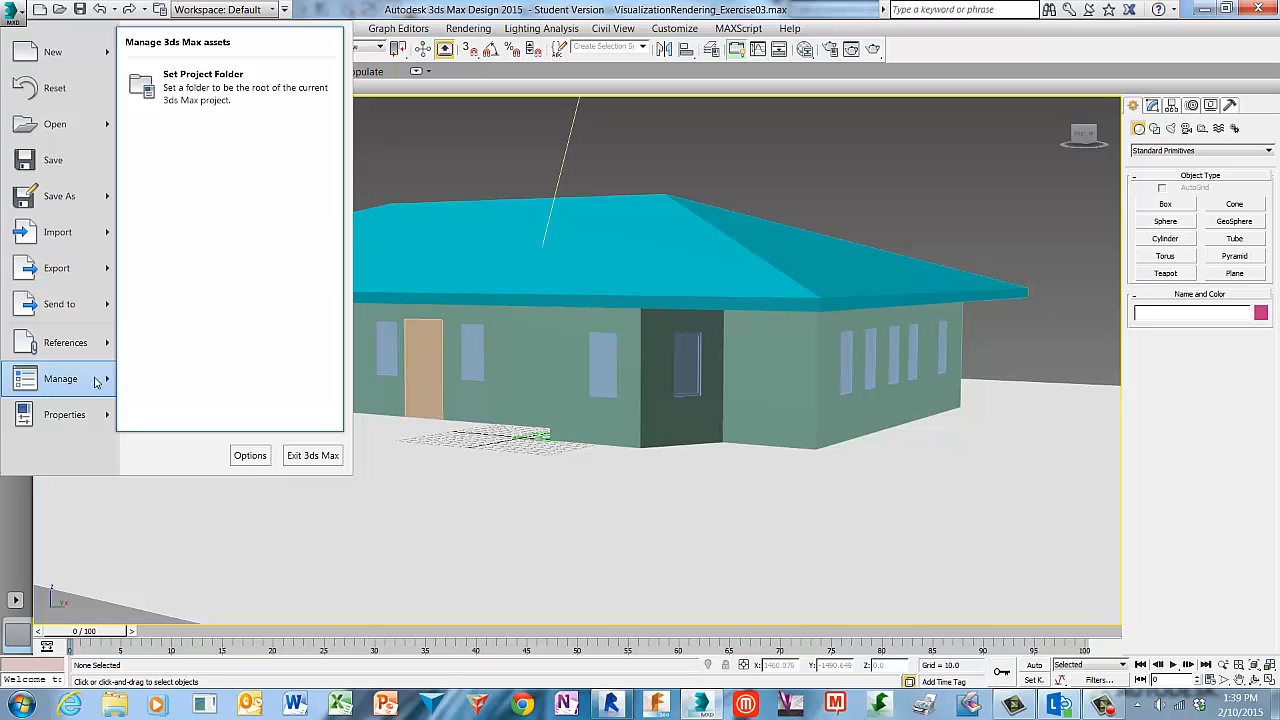
pyautogui.click(314, 7)
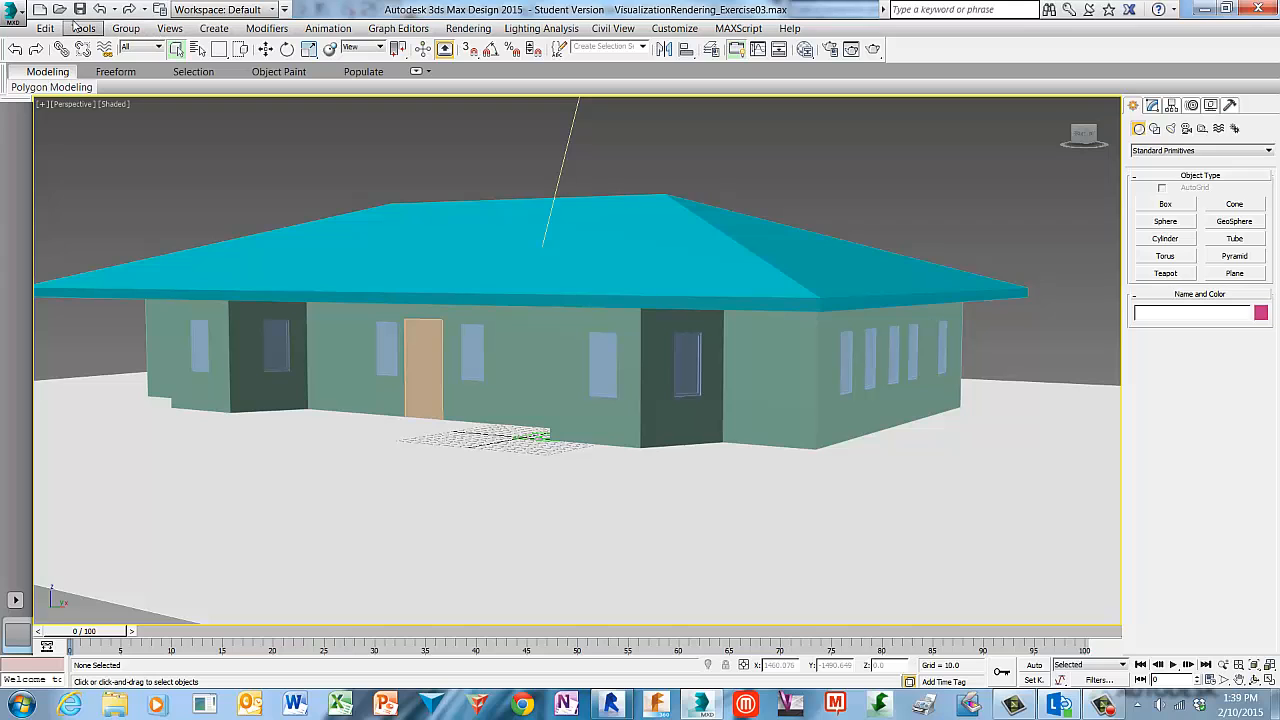
# - Reload the linked VisualizationRendering_Exercise03.dwg through Manage Links with the file link settings as they are, and save the scene
pyautogui.click(14, 12)
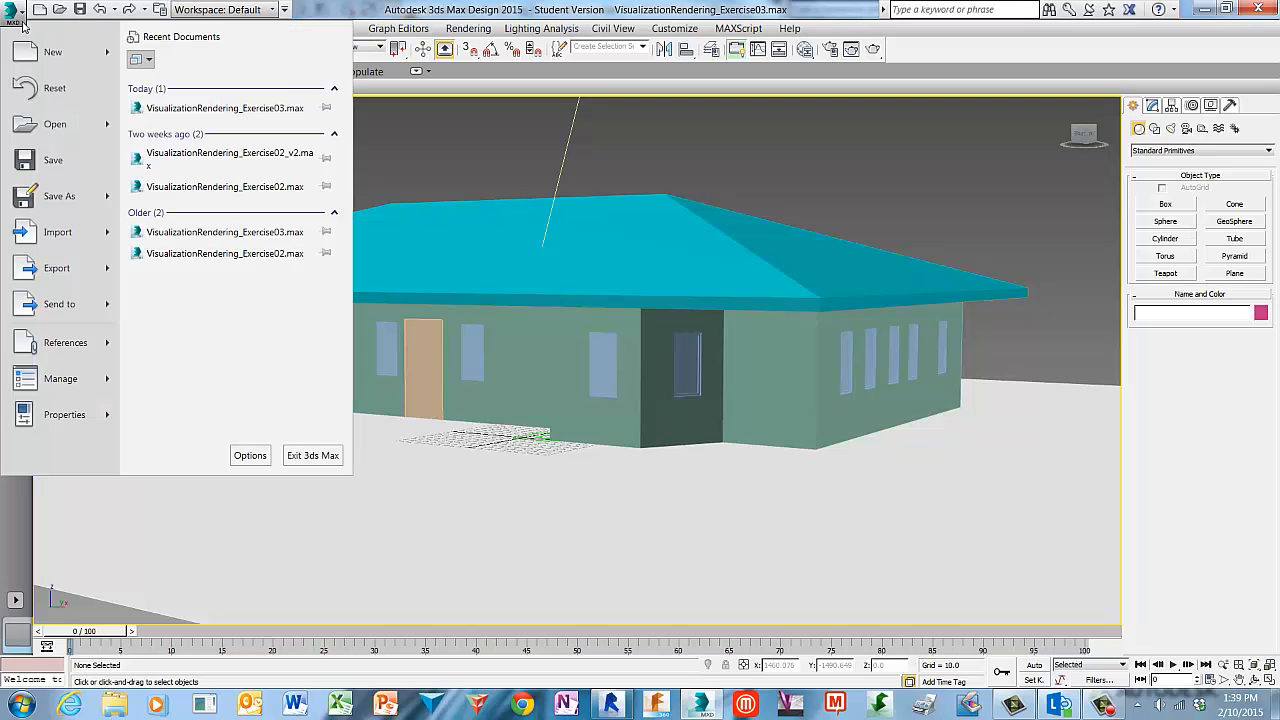
pyautogui.moveTo(97, 231)
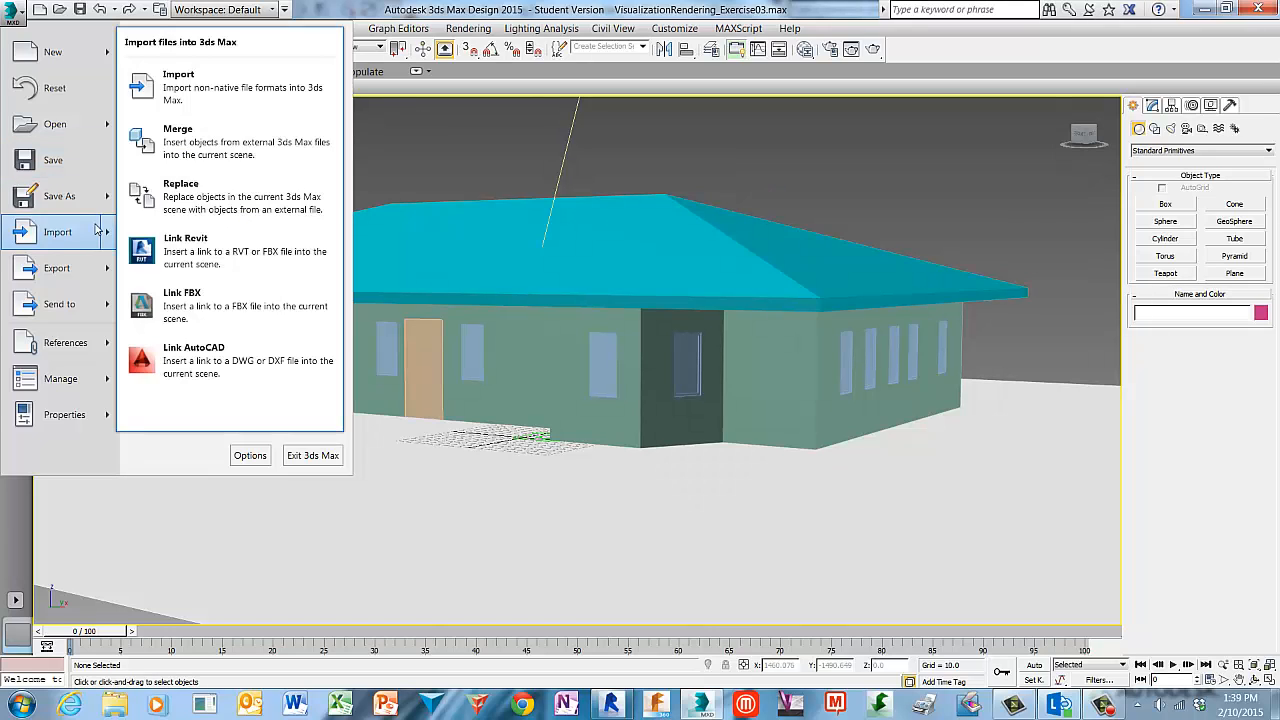
pyautogui.moveTo(86, 272)
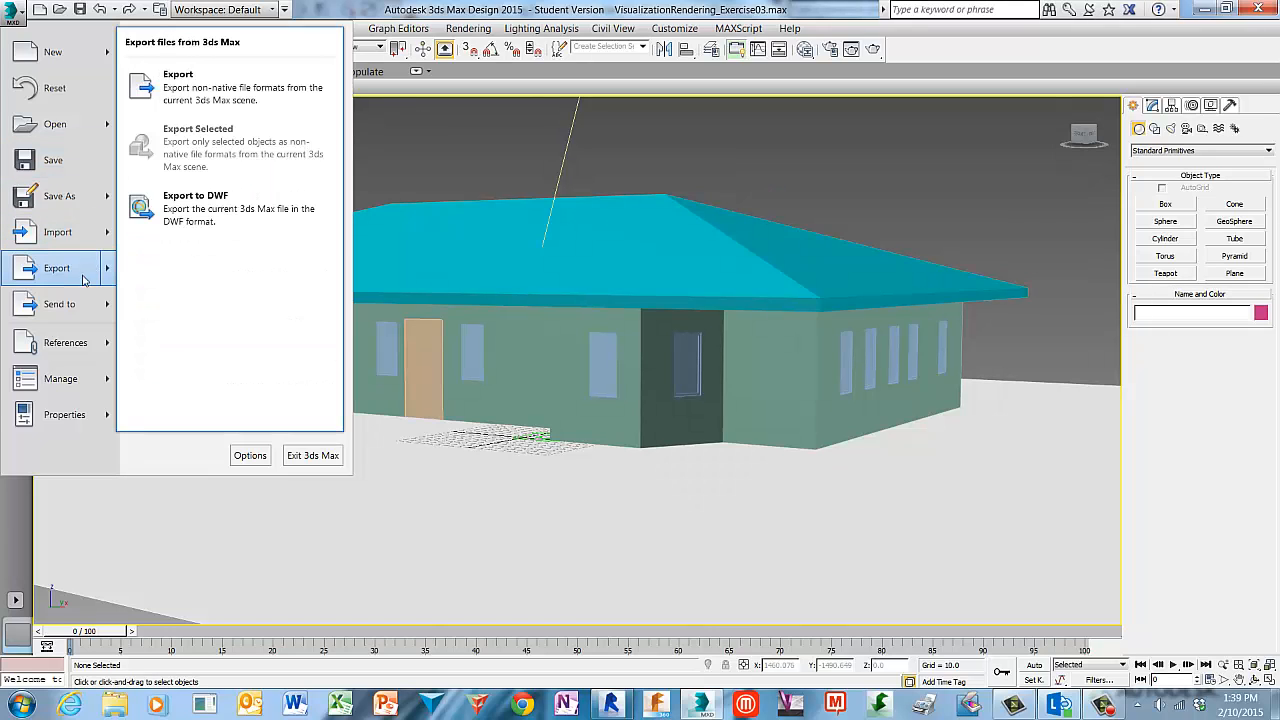
pyautogui.moveTo(73, 346)
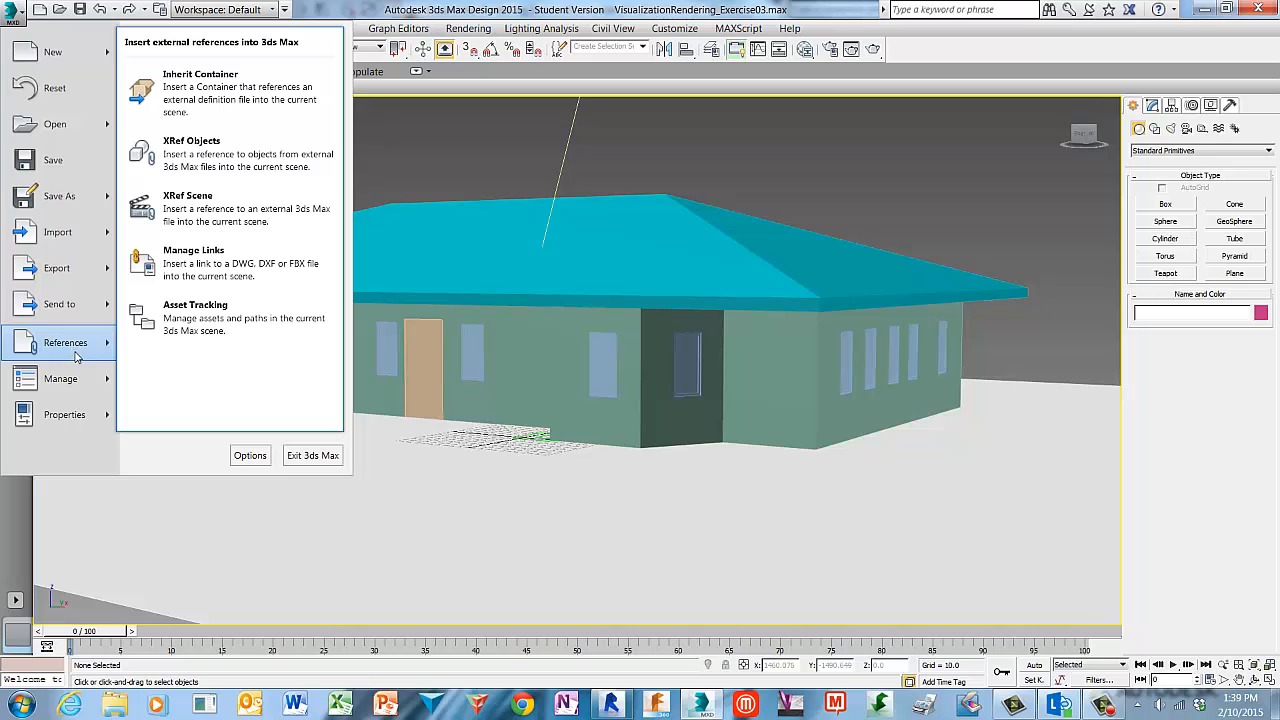
pyautogui.click(325, 272)
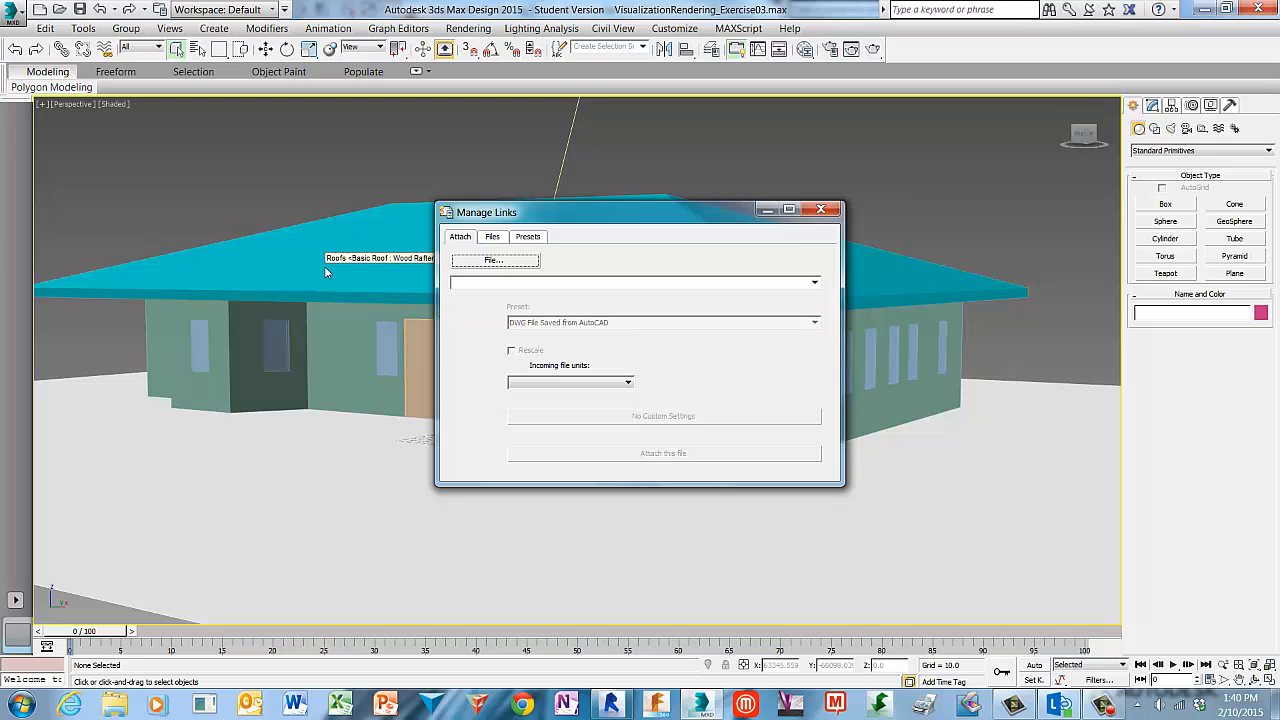
pyautogui.click(494, 238)
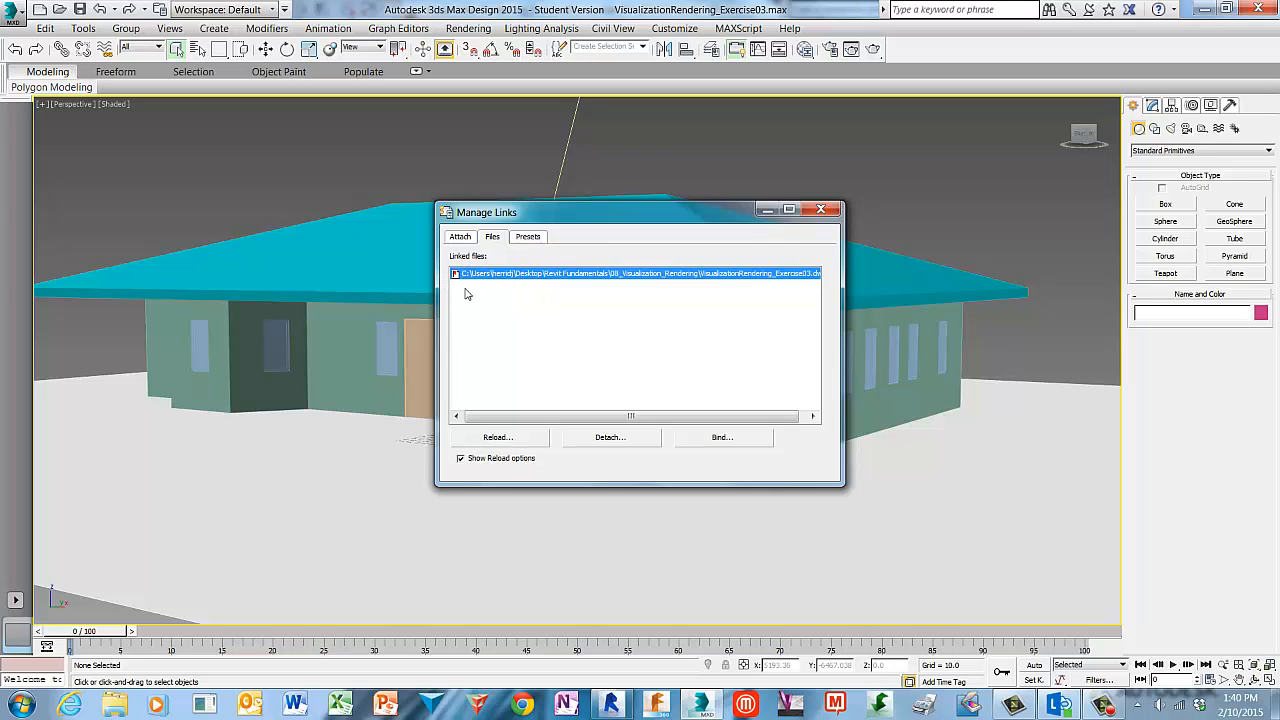
pyautogui.click(533, 440)
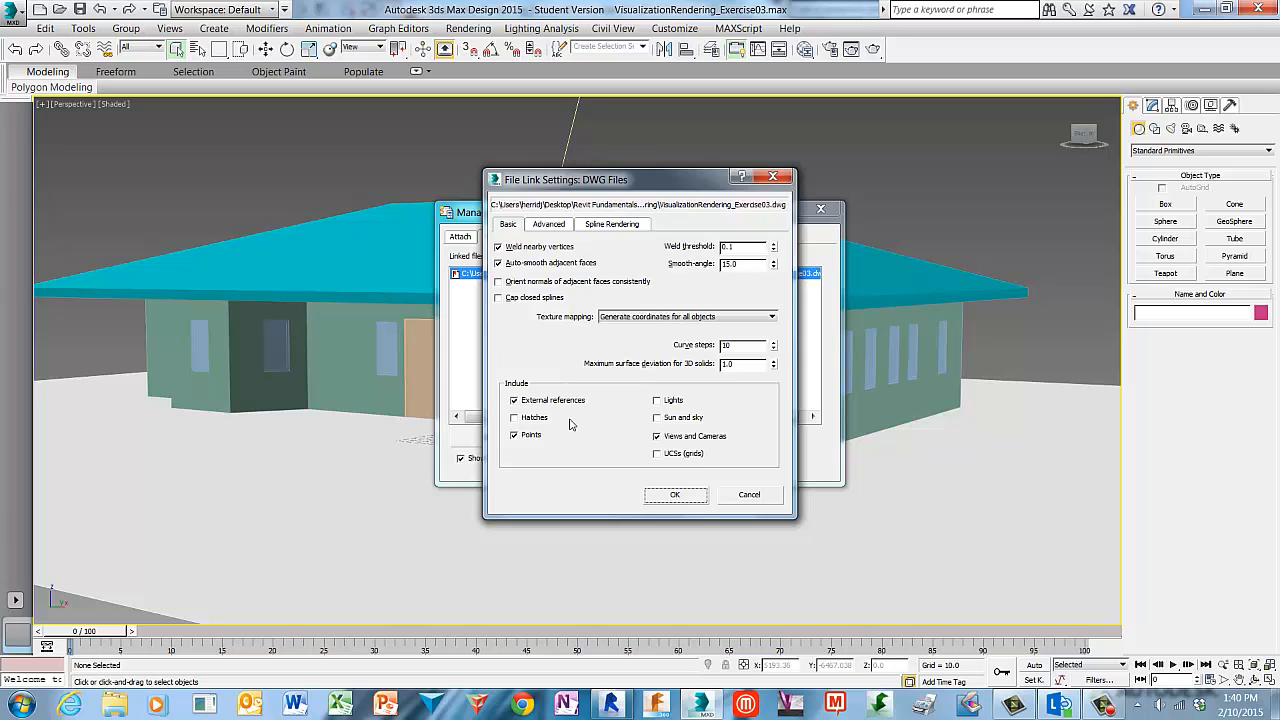
pyautogui.click(675, 495)
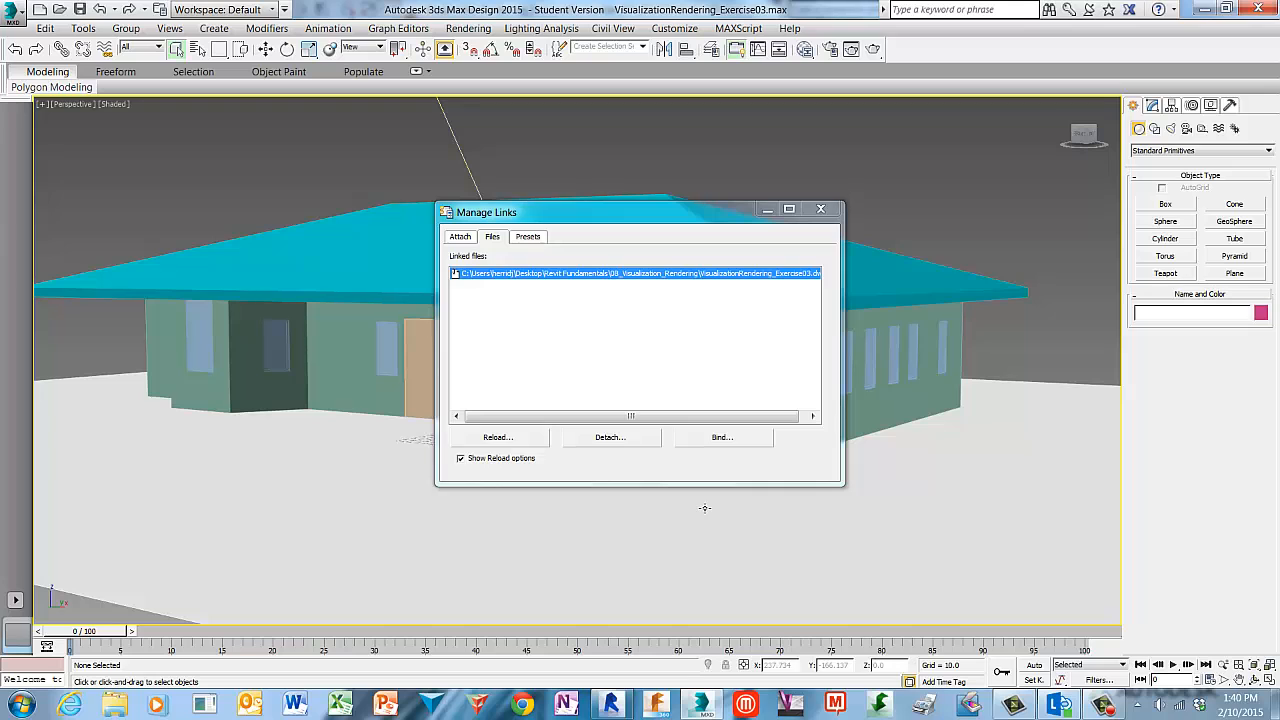
pyautogui.click(830, 210)
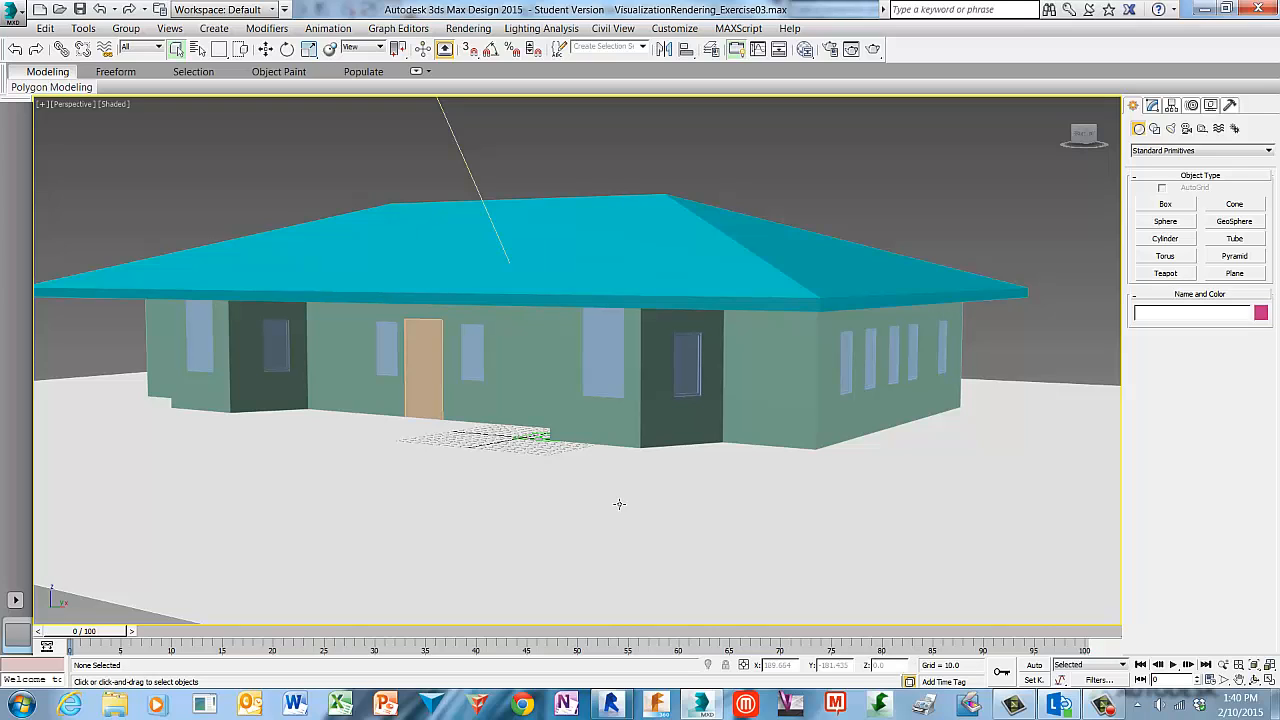
pyautogui.click(15, 12)
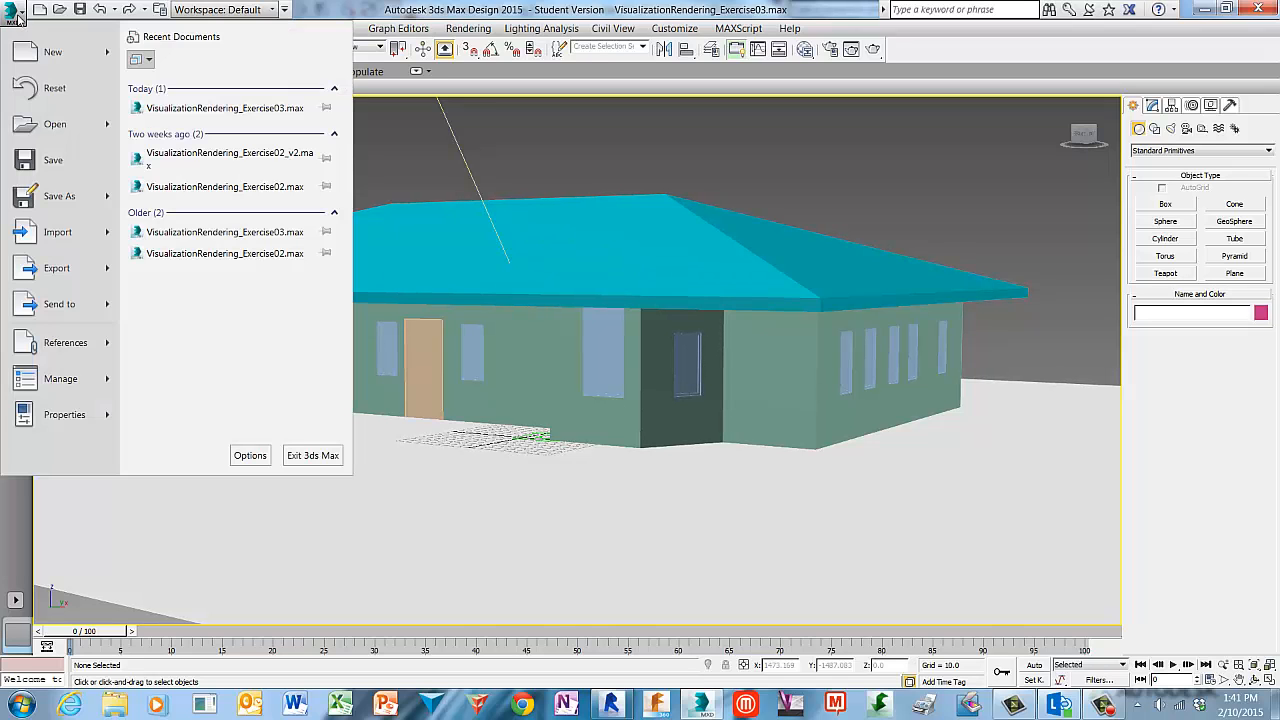
pyautogui.click(74, 163)
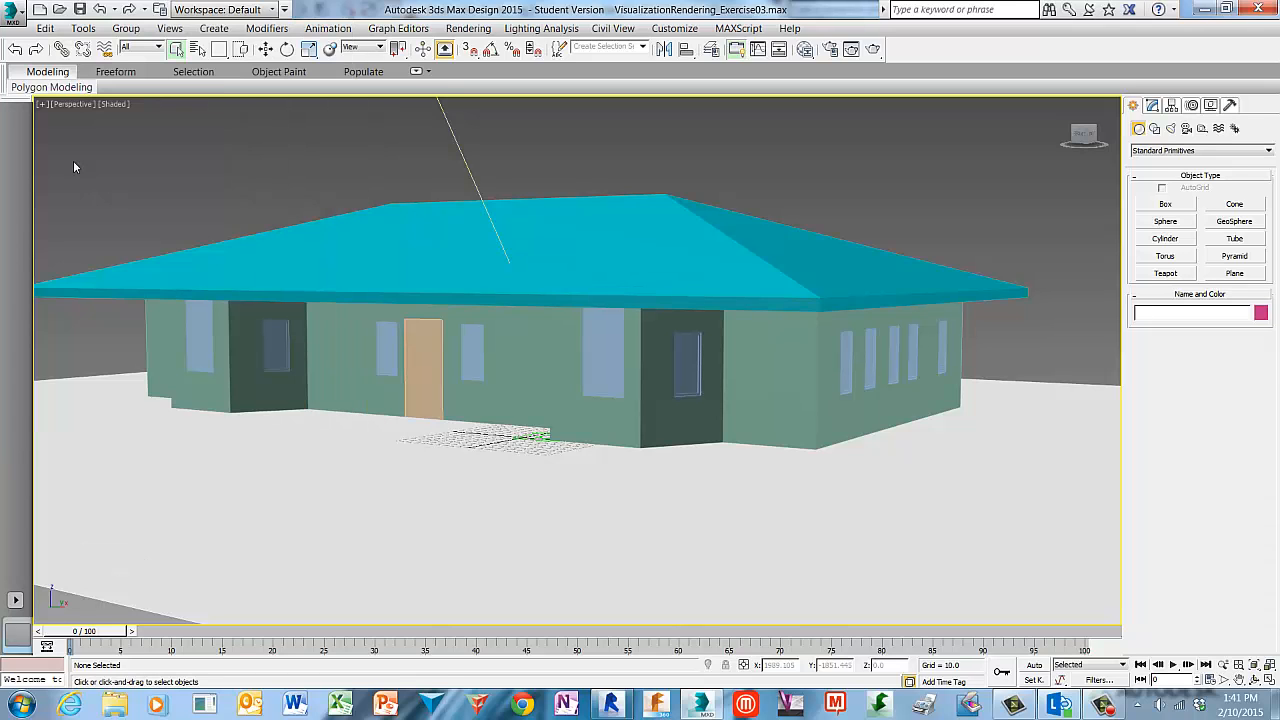